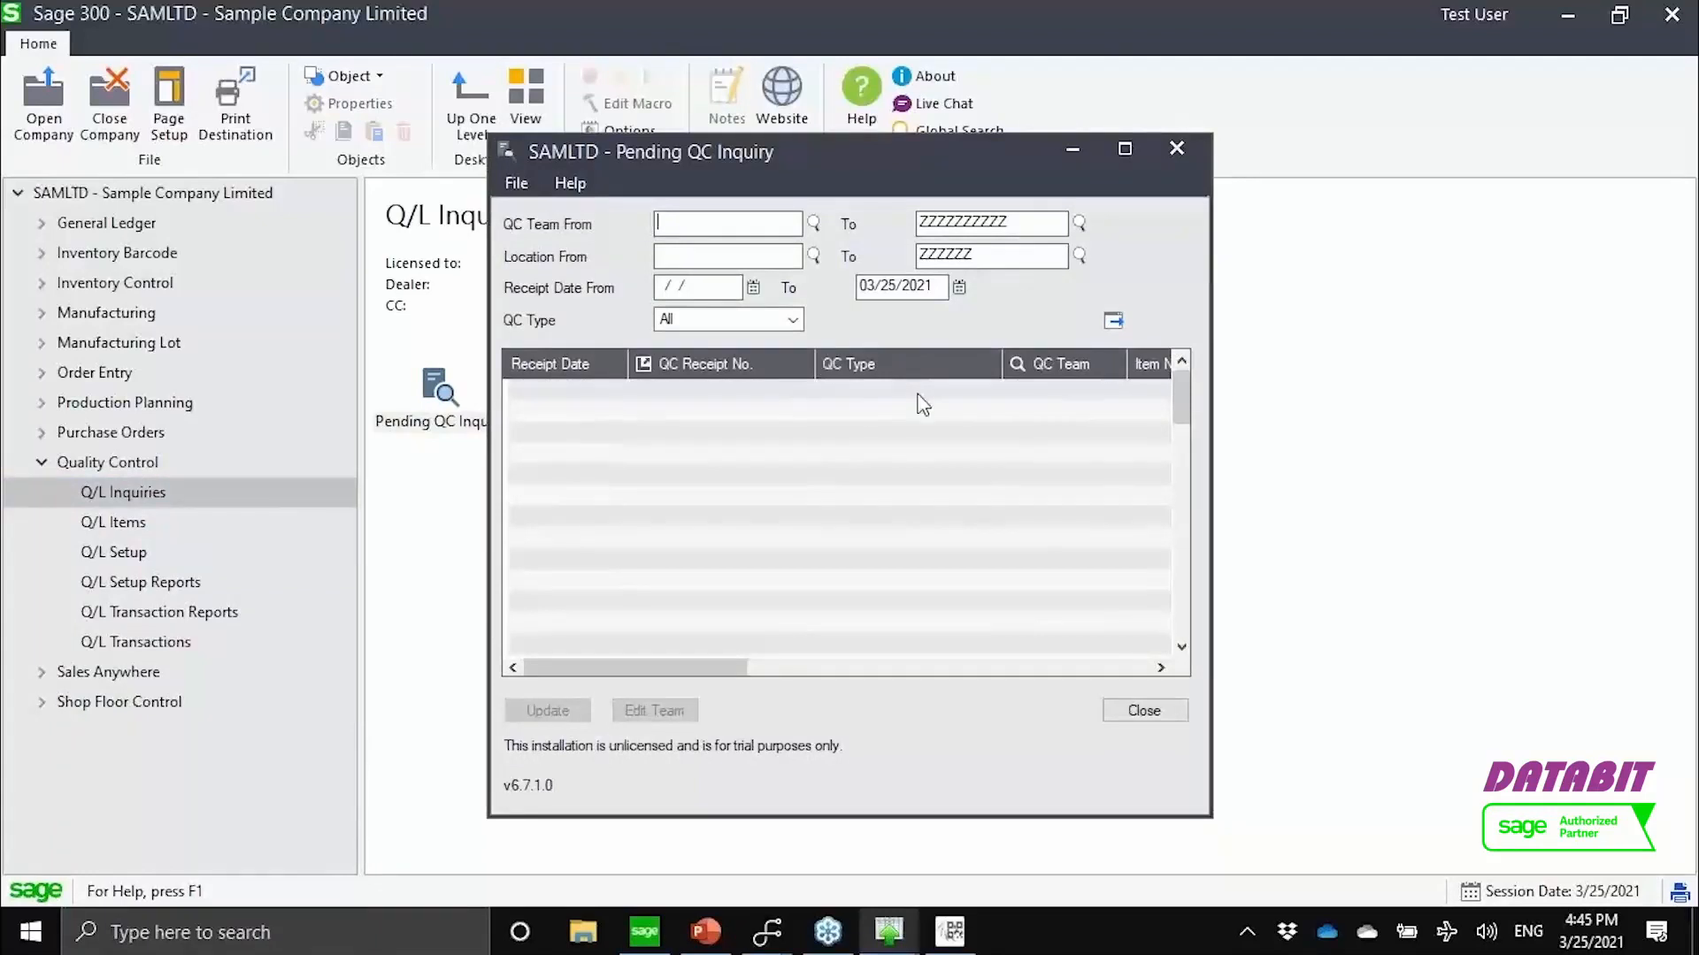
Load the pending QC receipts of all types dated up to 03/25/2021 and review the manufacturing and purchasing entries in a larger window
click(1112, 324)
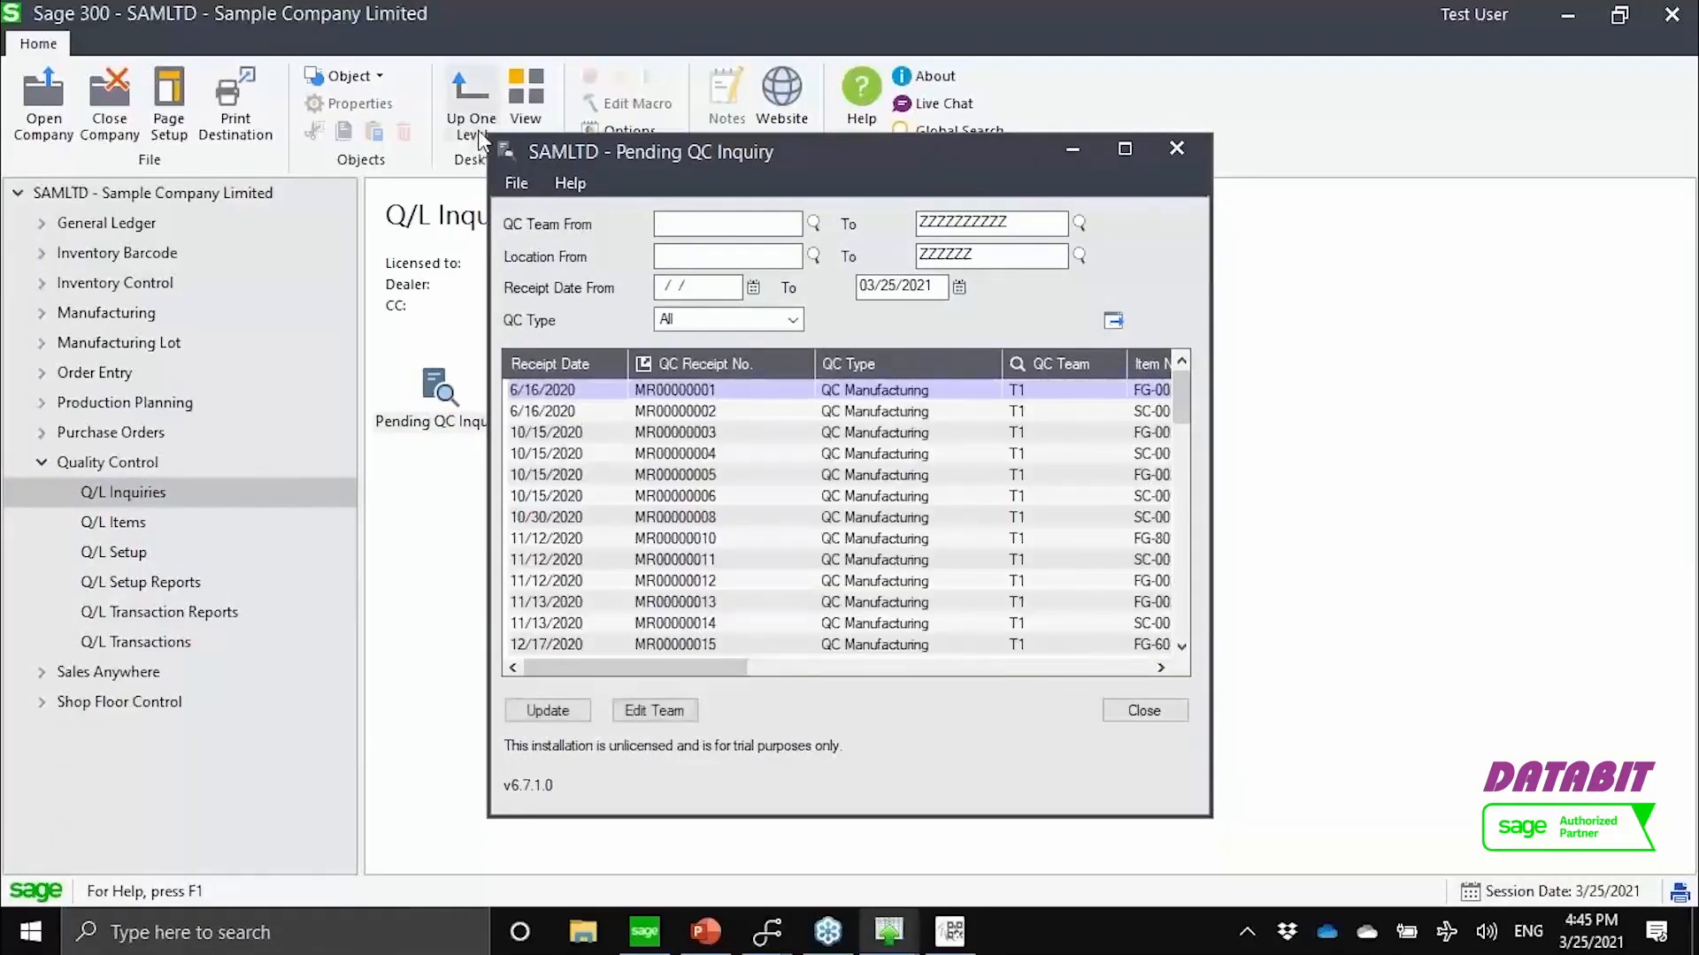
drag(494, 136, 253, 30)
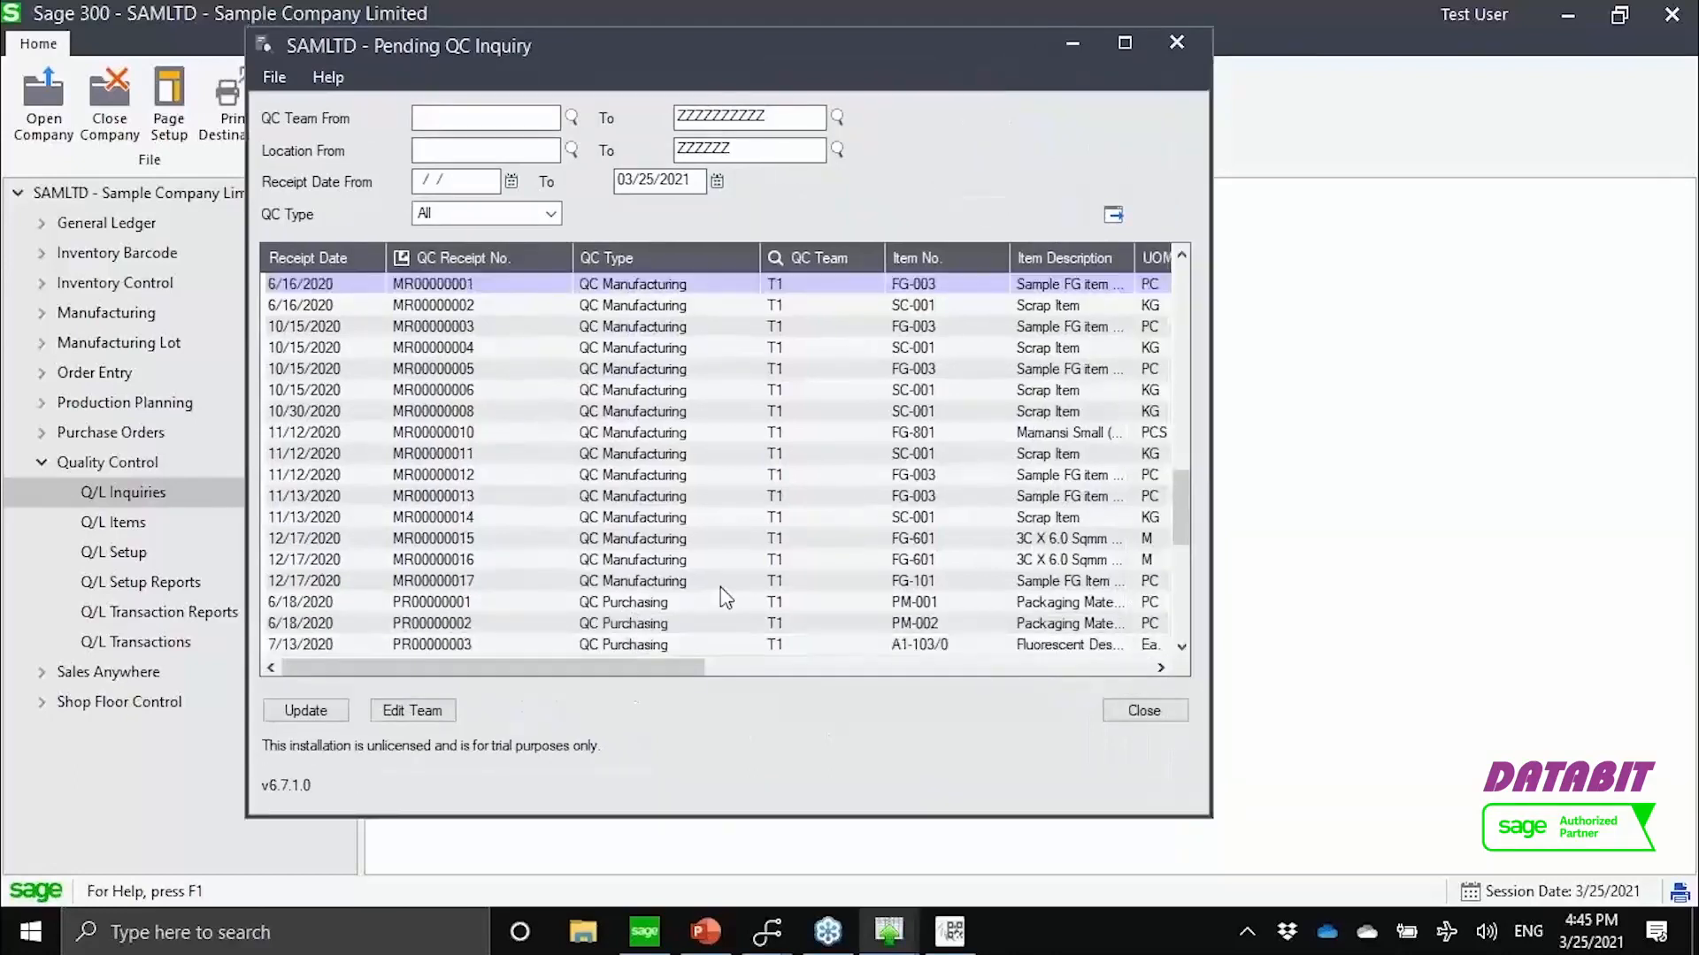
key(Down)
key(Down)
key(Down)
key(Down)
key(Down)
key(Down)
key(Down)
key(Down)
key(Down)
key(Down)
key(Down)
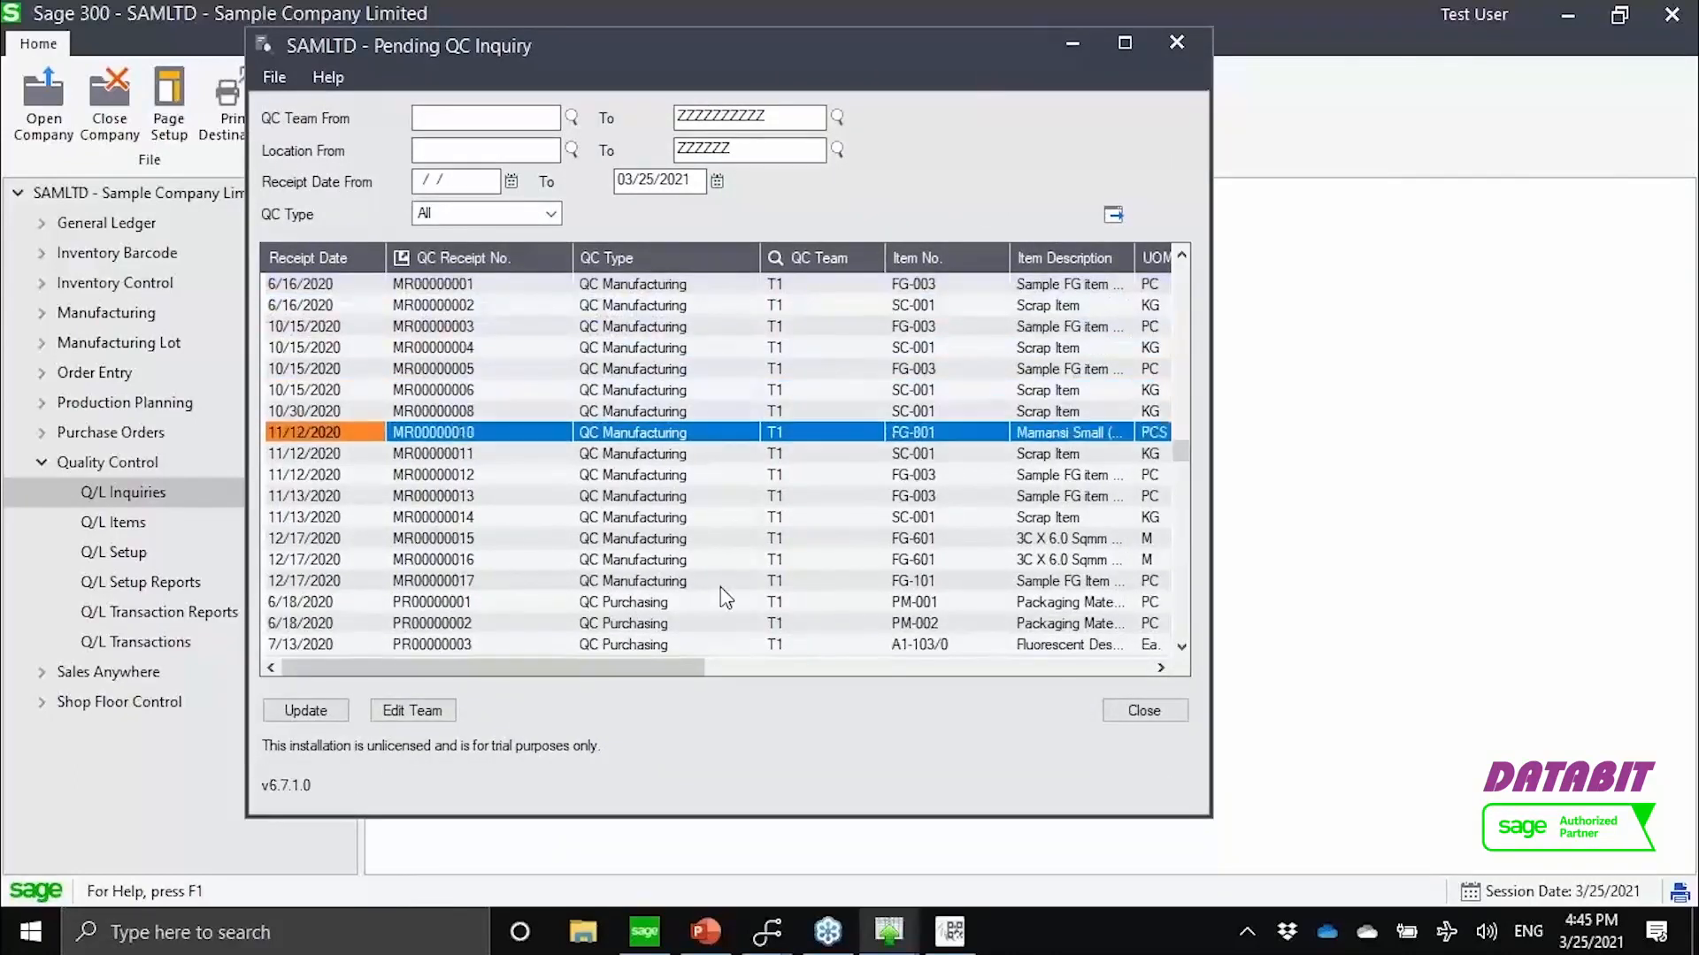
key(Down)
key(Down)
key(Down)
key(Down)
key(Down)
key(Down)
key(Down)
key(Down)
key(Down)
key(Down)
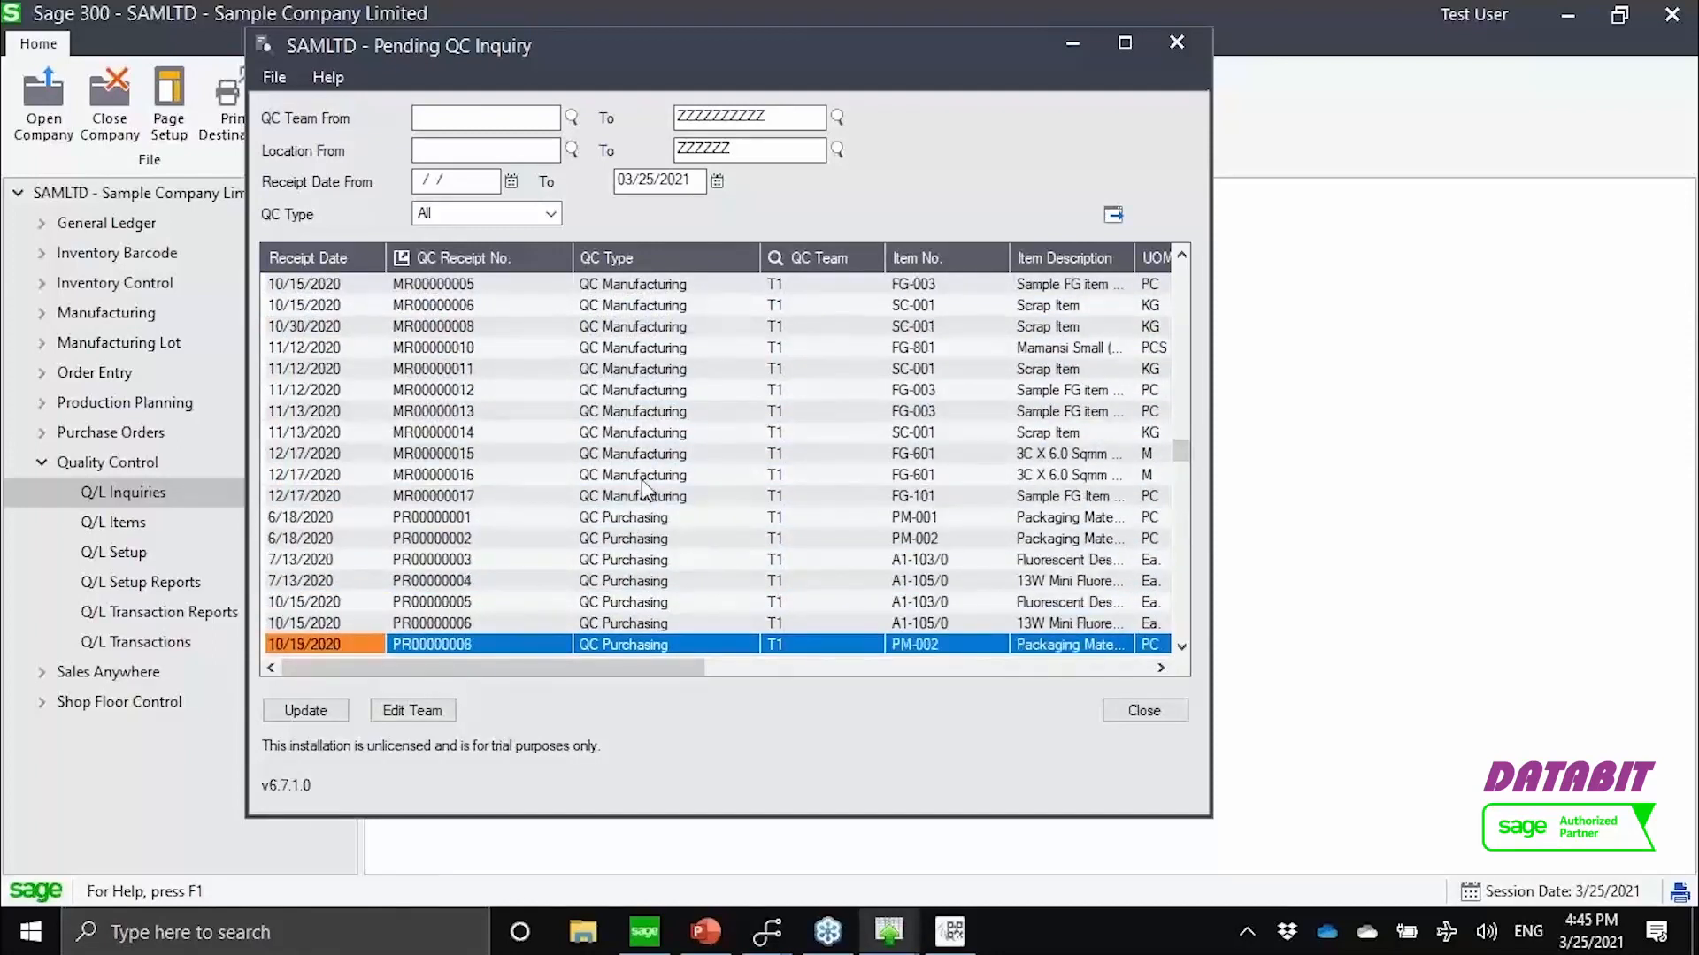
key(Down)
key(Down)
key(Down)
key(Down)
key(Down)
key(Down)
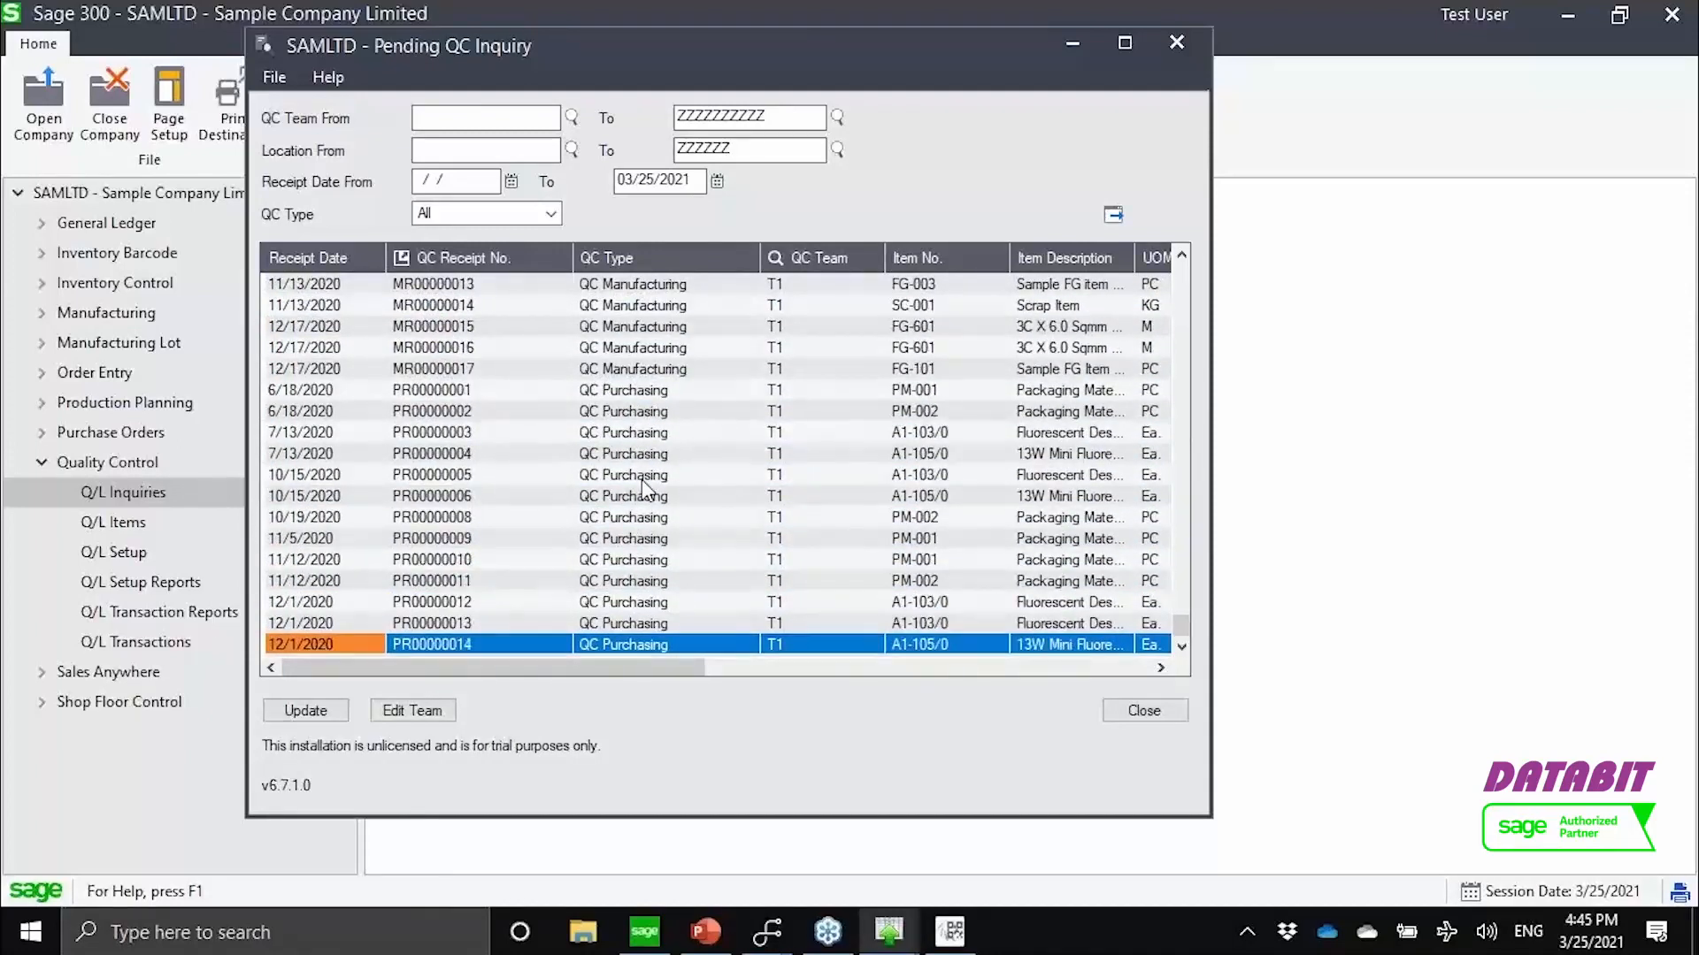
key(Up)
key(Up)
key(Up)
click(811, 475)
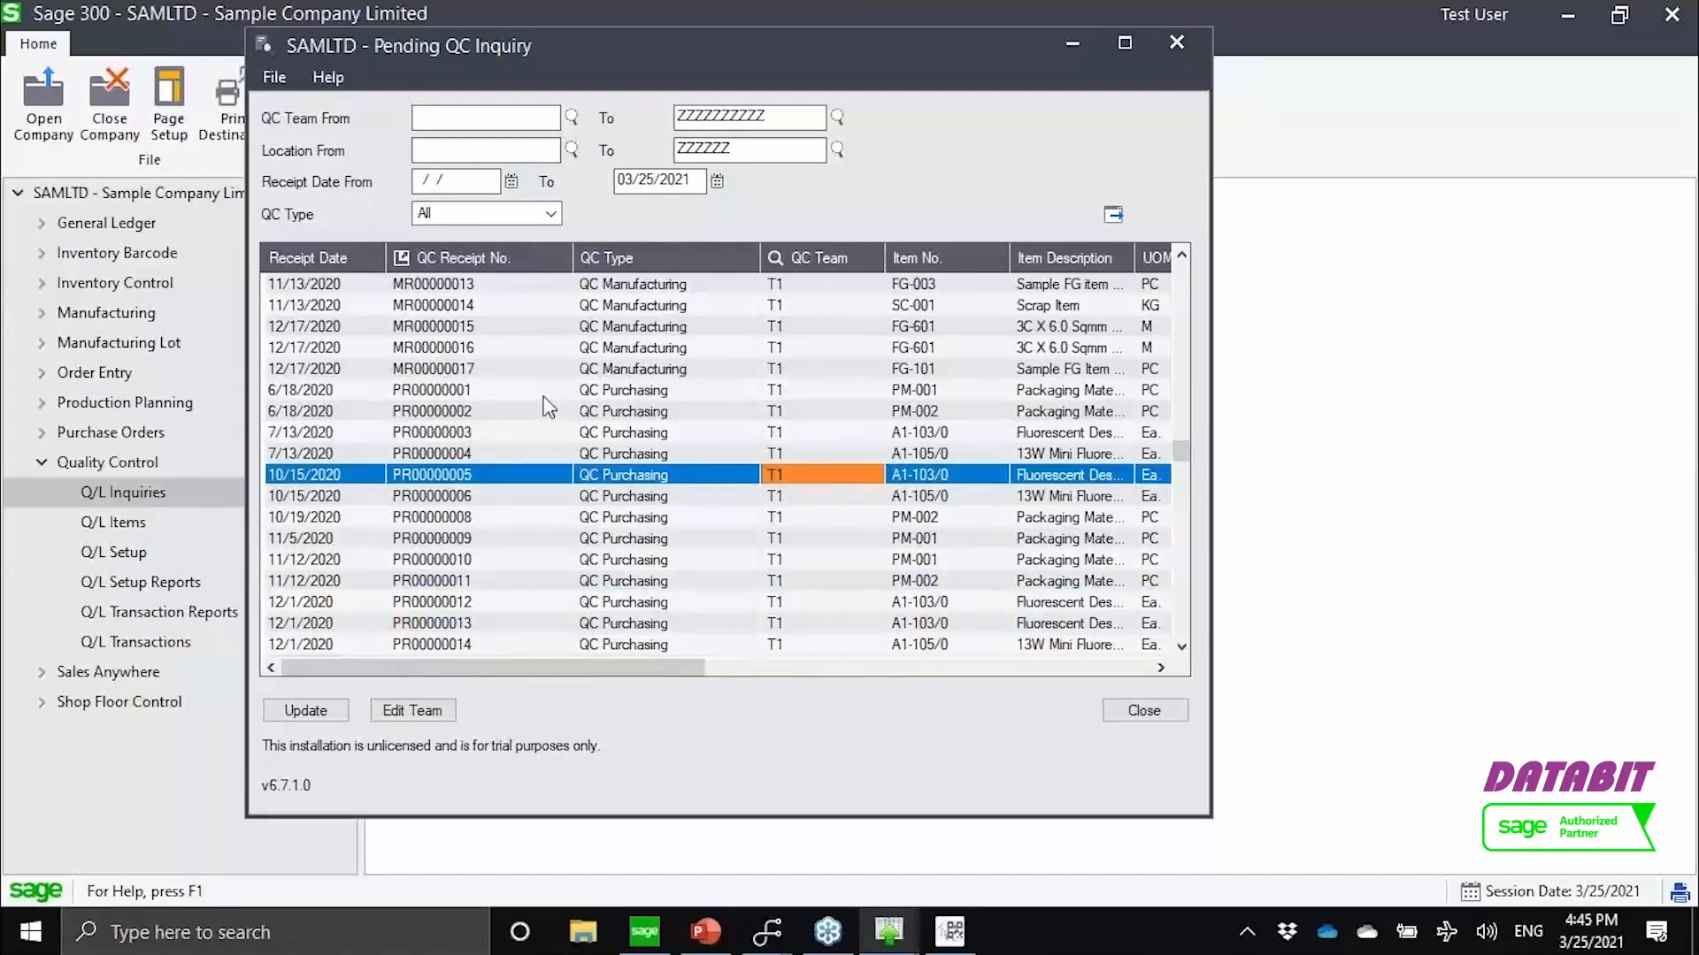
Leave the pending inquiry and open a new QC Purchasing entry from the Quality Control transactions
click(461, 628)
click(148, 466)
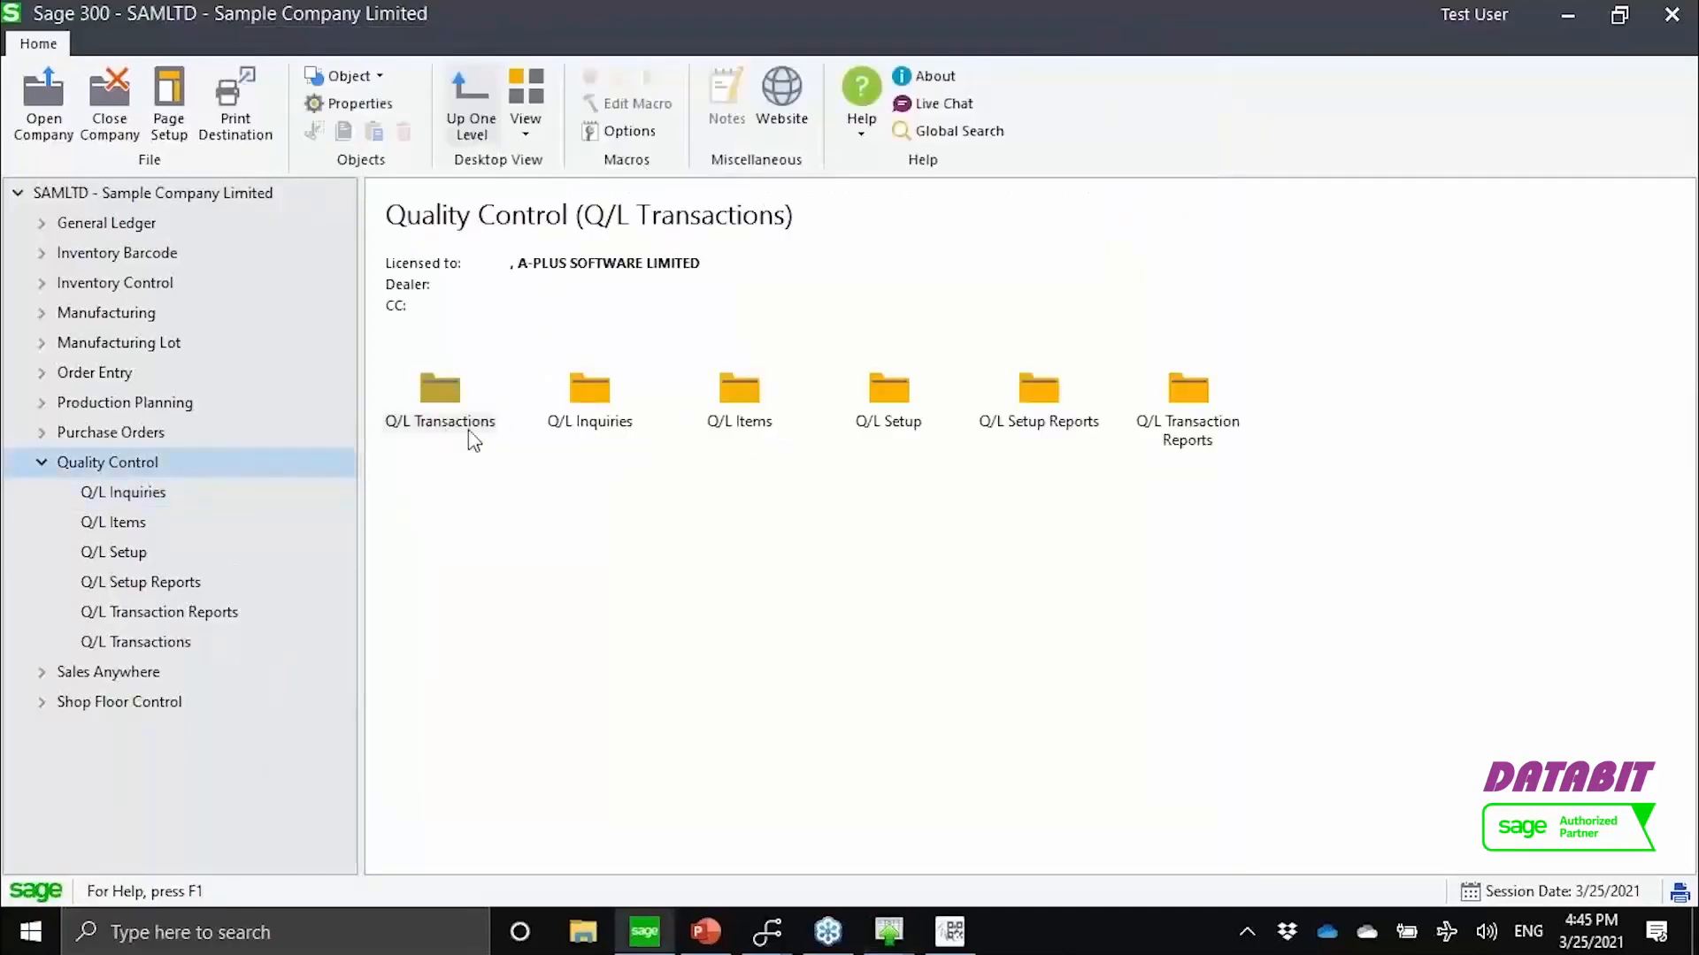
click(439, 416)
double_click(463, 424)
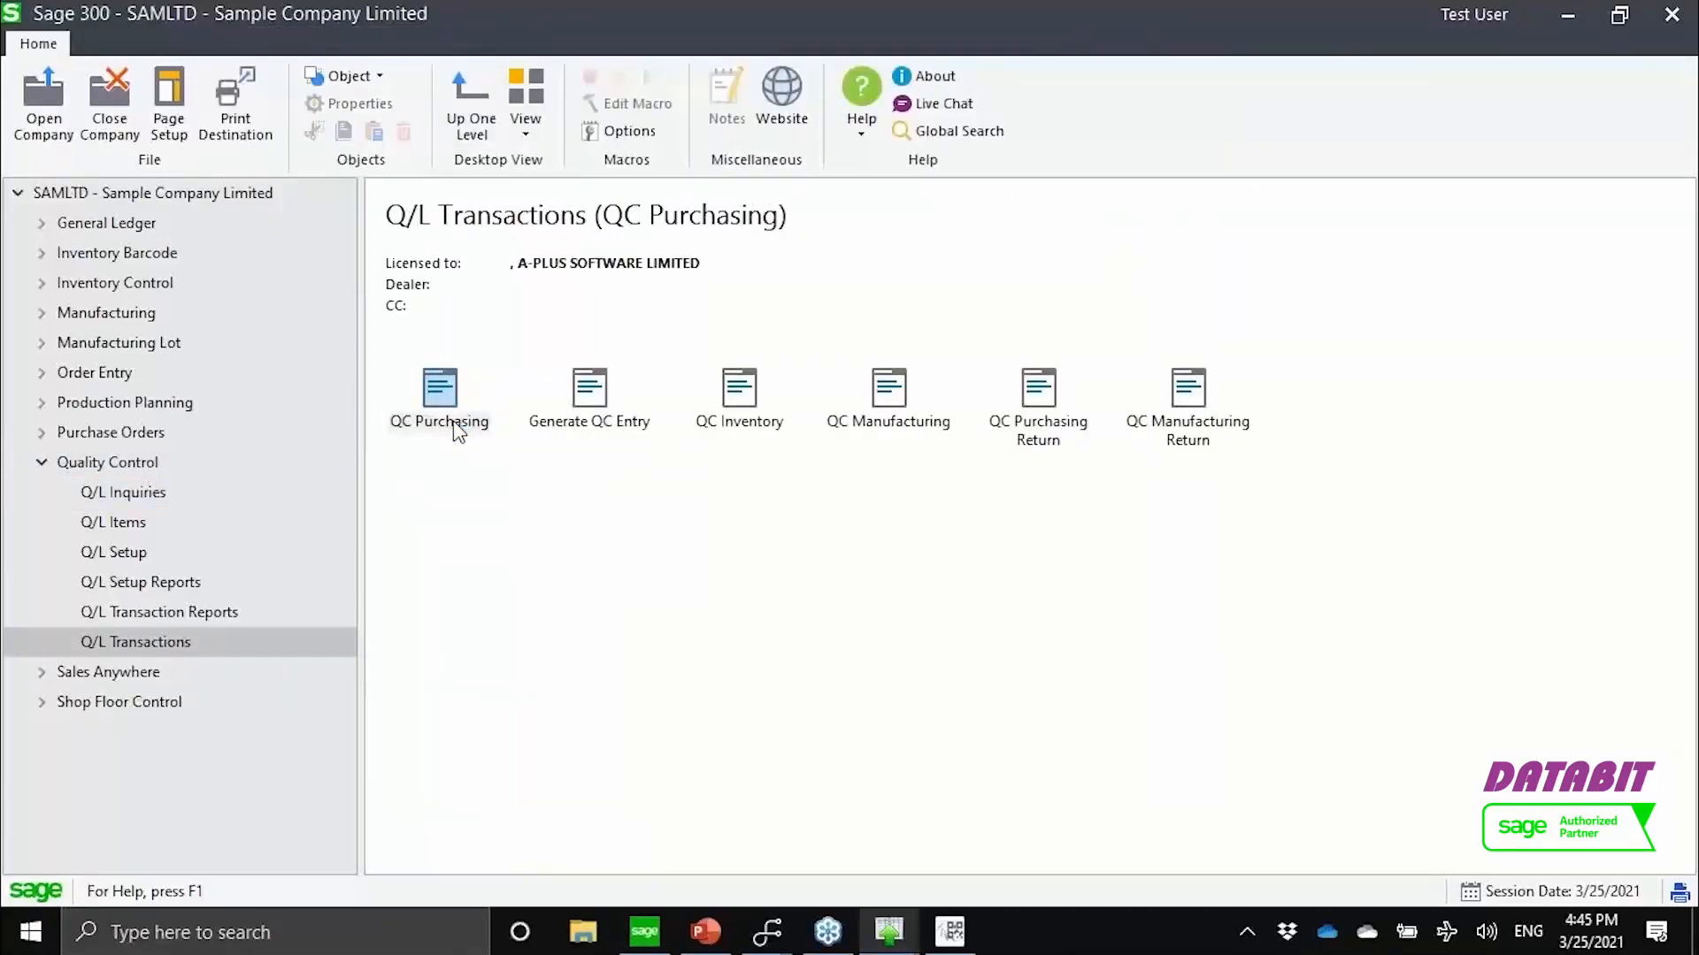
double_click(458, 432)
Find QC receipt PR00000014 and load it into the QC Purchasing entry
click(713, 290)
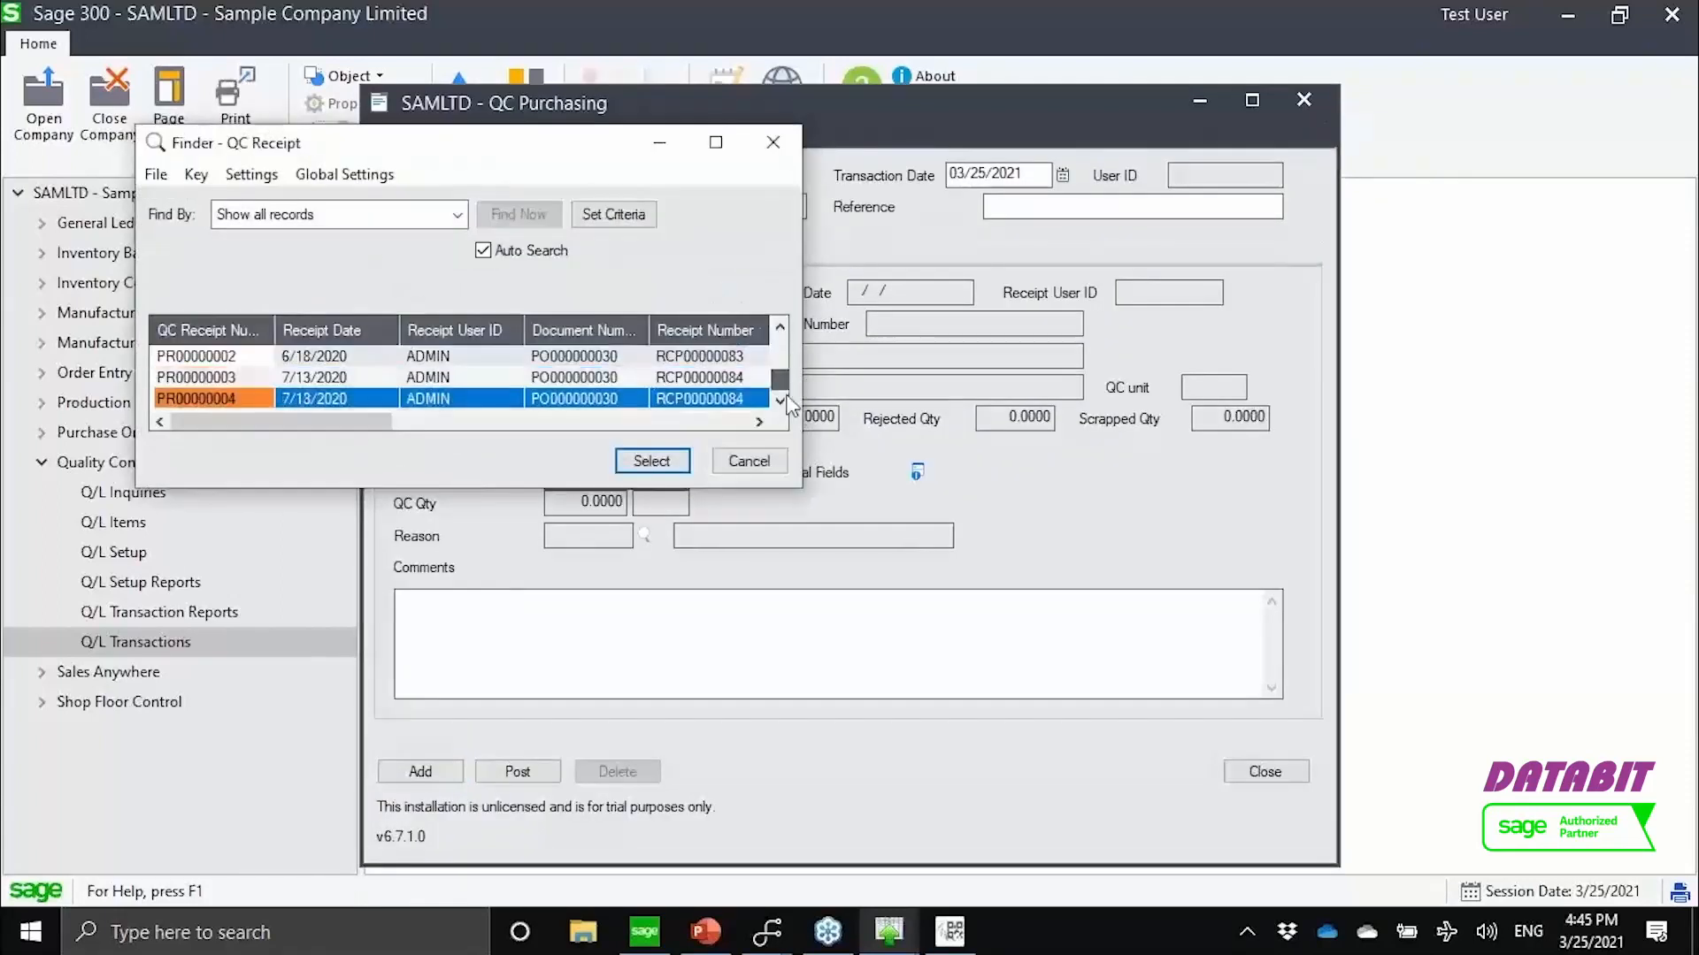
drag(786, 395, 784, 407)
double_click(715, 402)
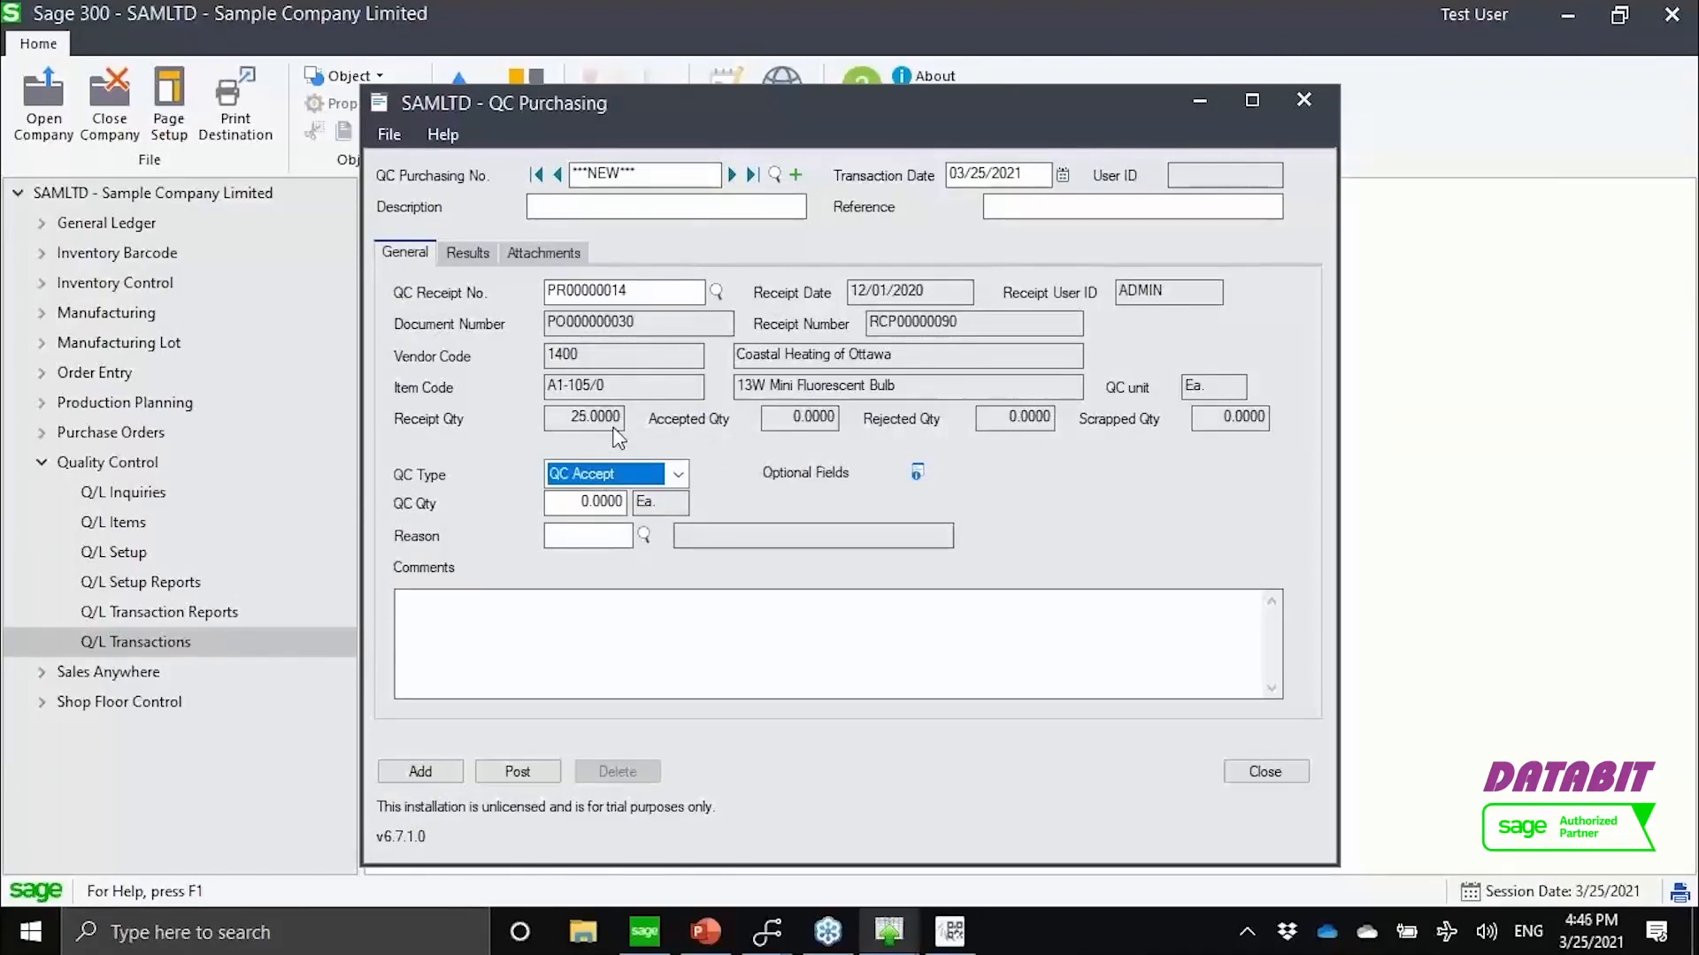
Keep the QC type as QC Accept and set the QC quantity to 15
click(679, 476)
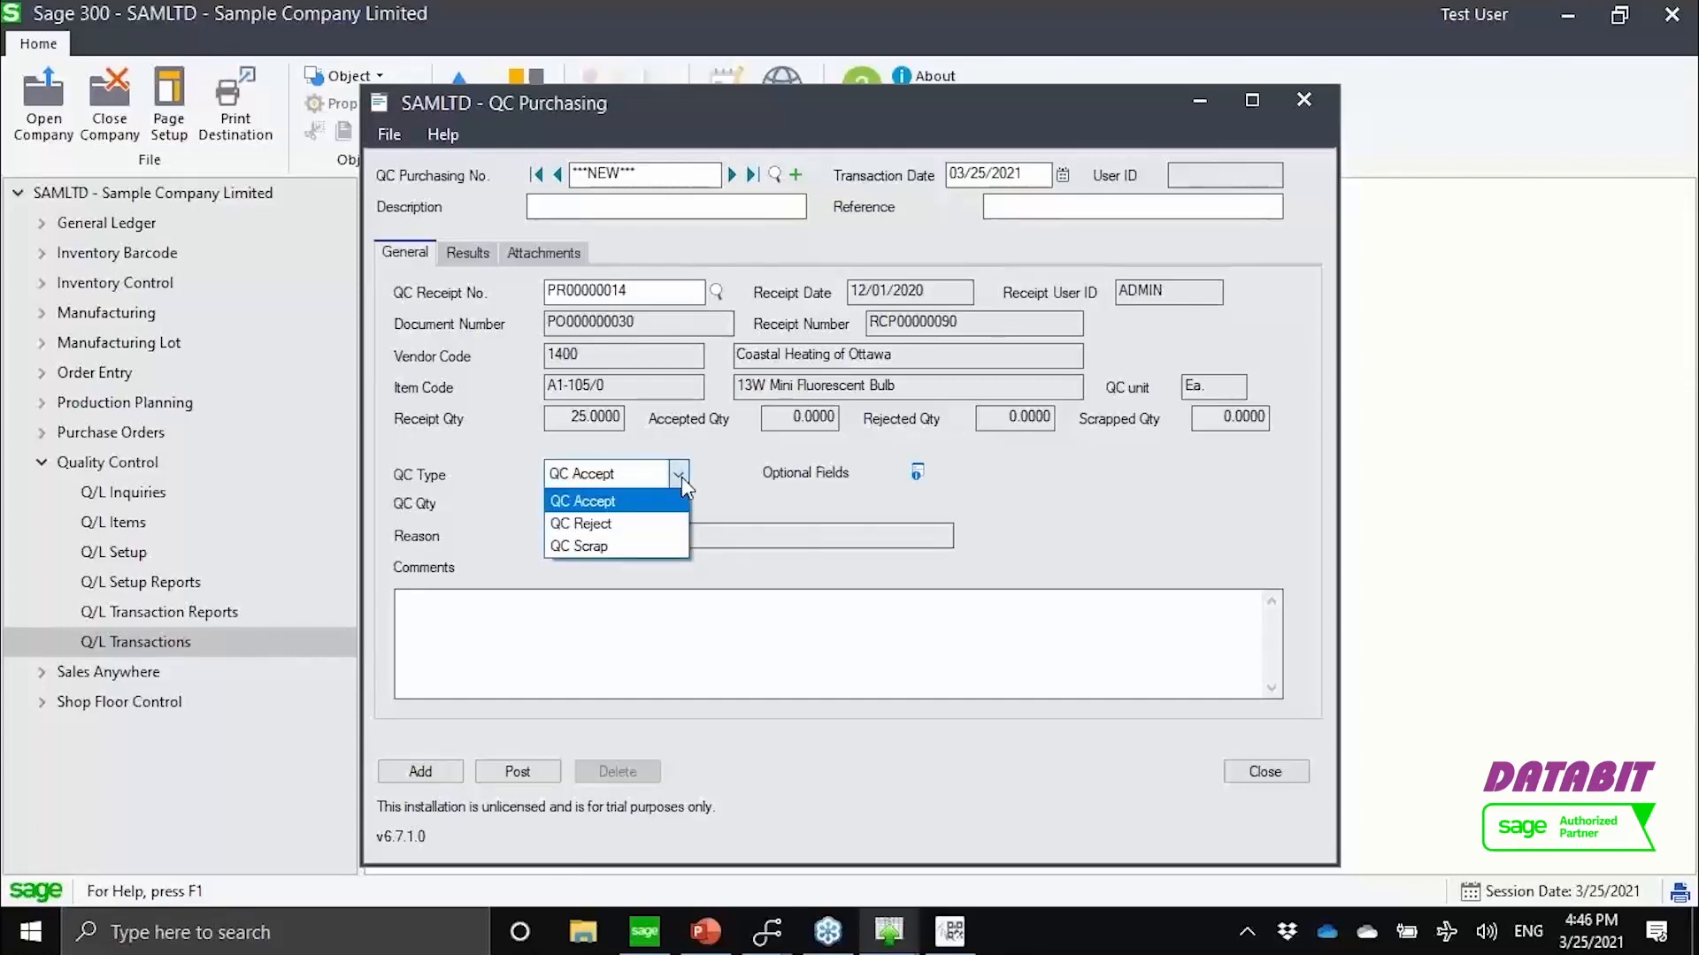
click(635, 506)
drag(576, 503, 723, 497)
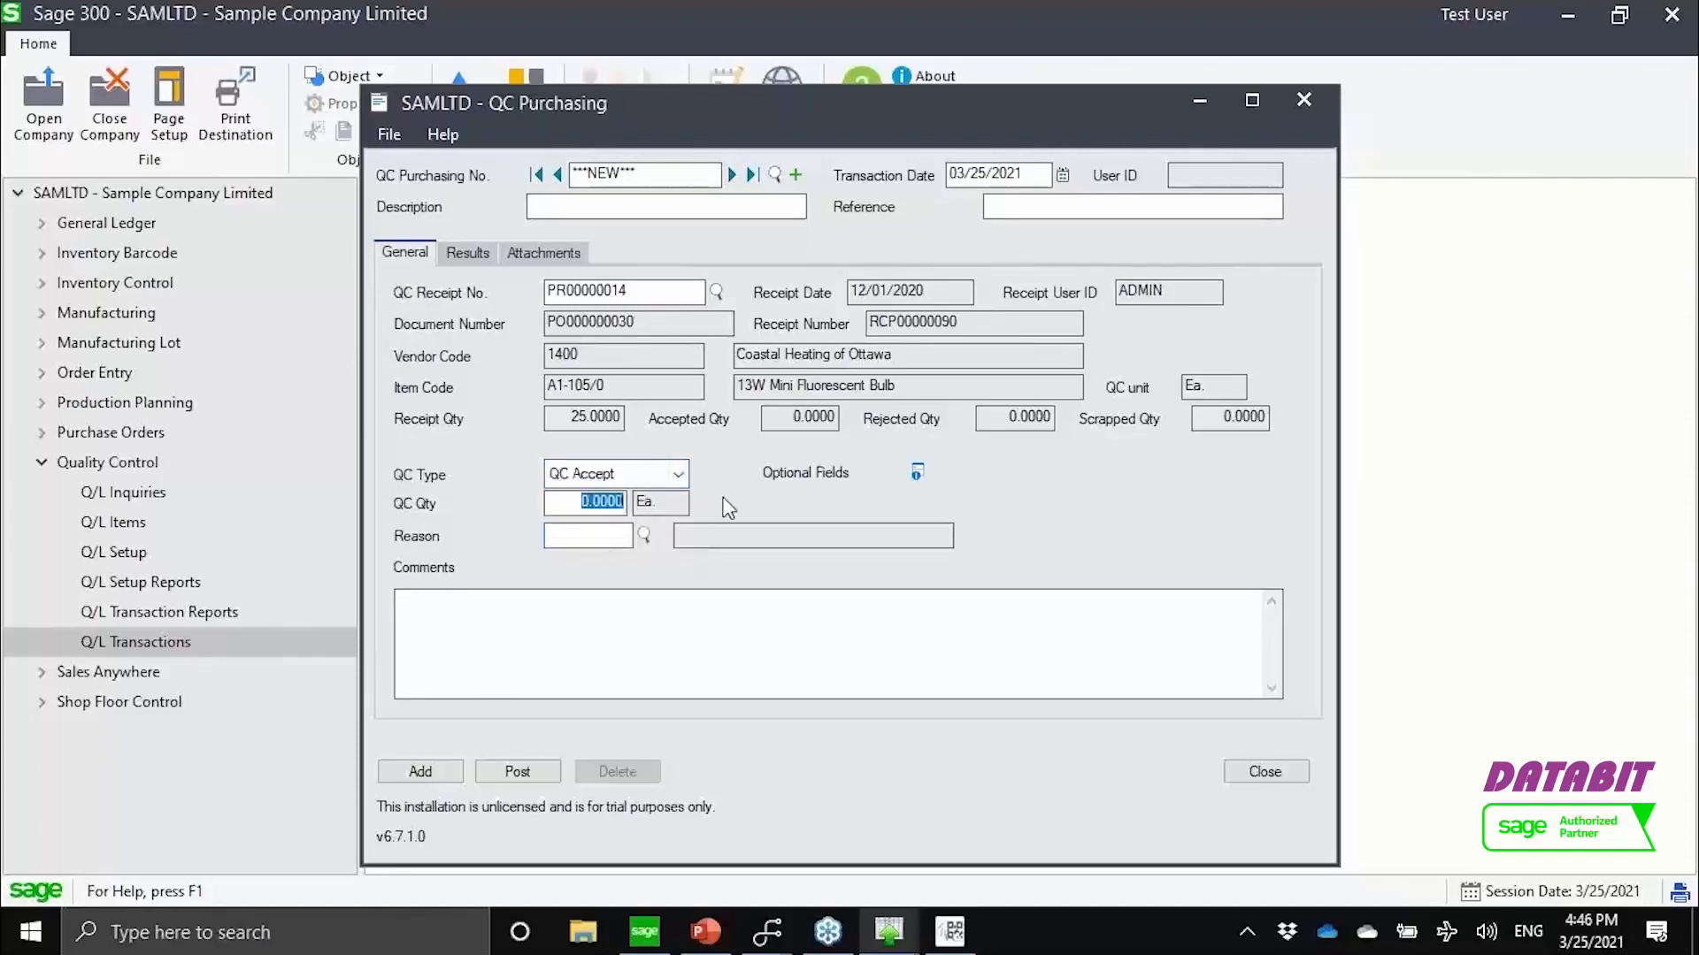
text(15)
Enter the actual QC results: A for Test Result 1 and 1 for Test Result 2
click(464, 257)
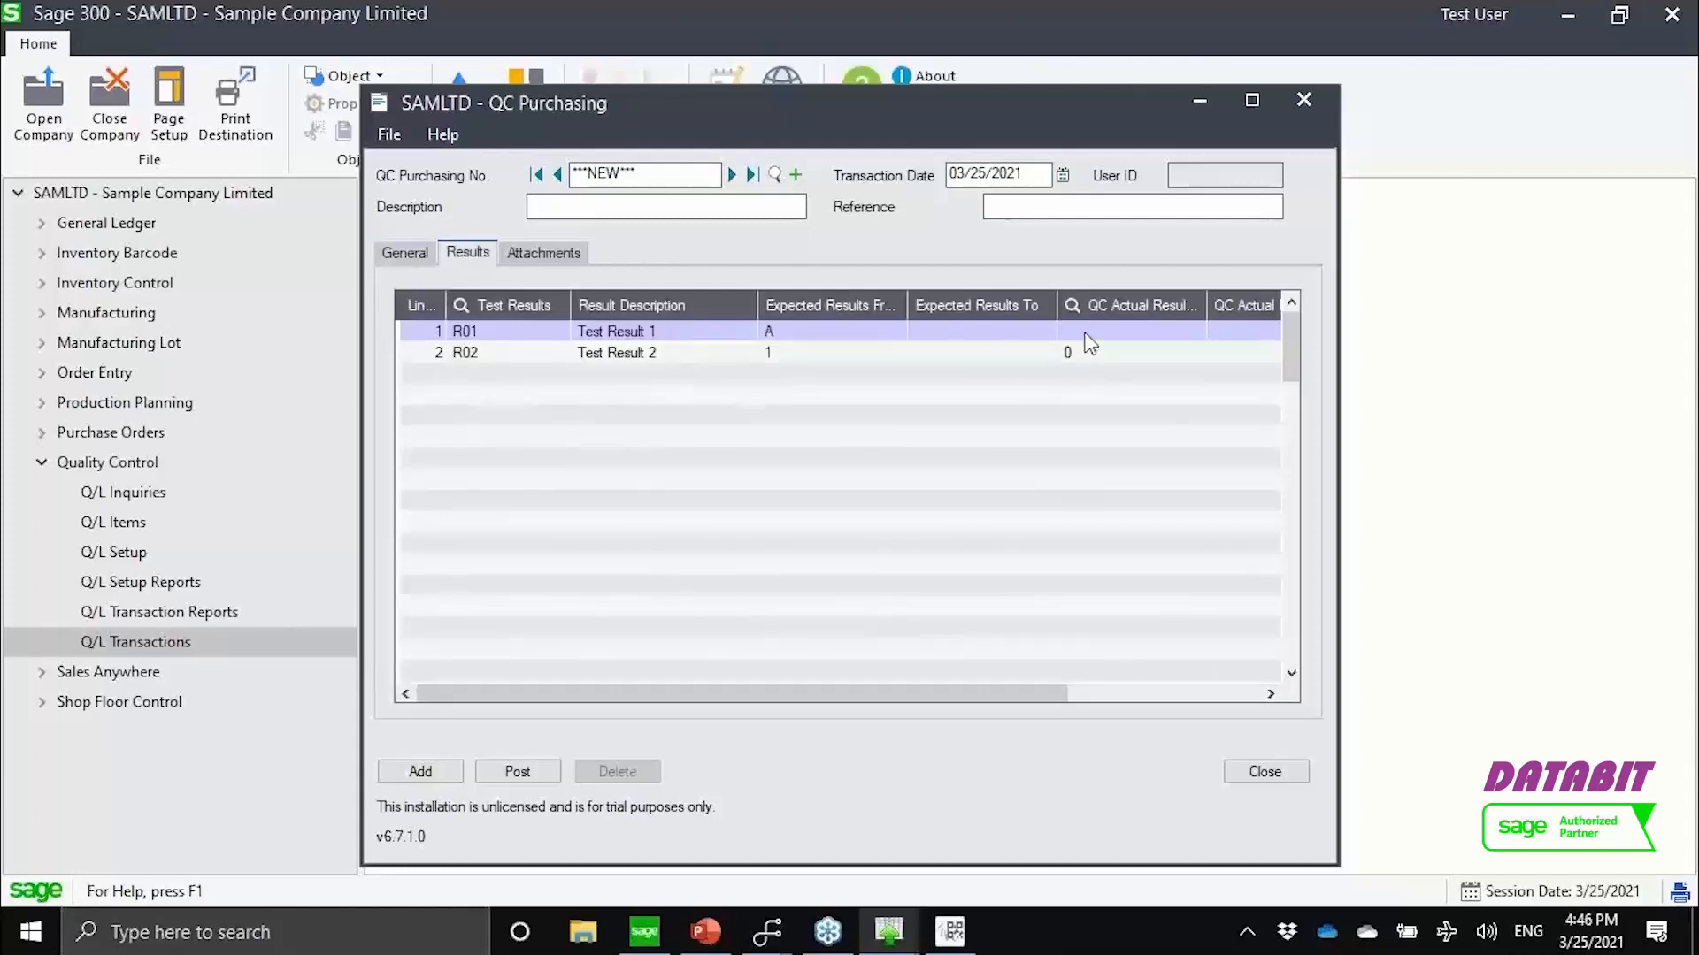
click(1165, 329)
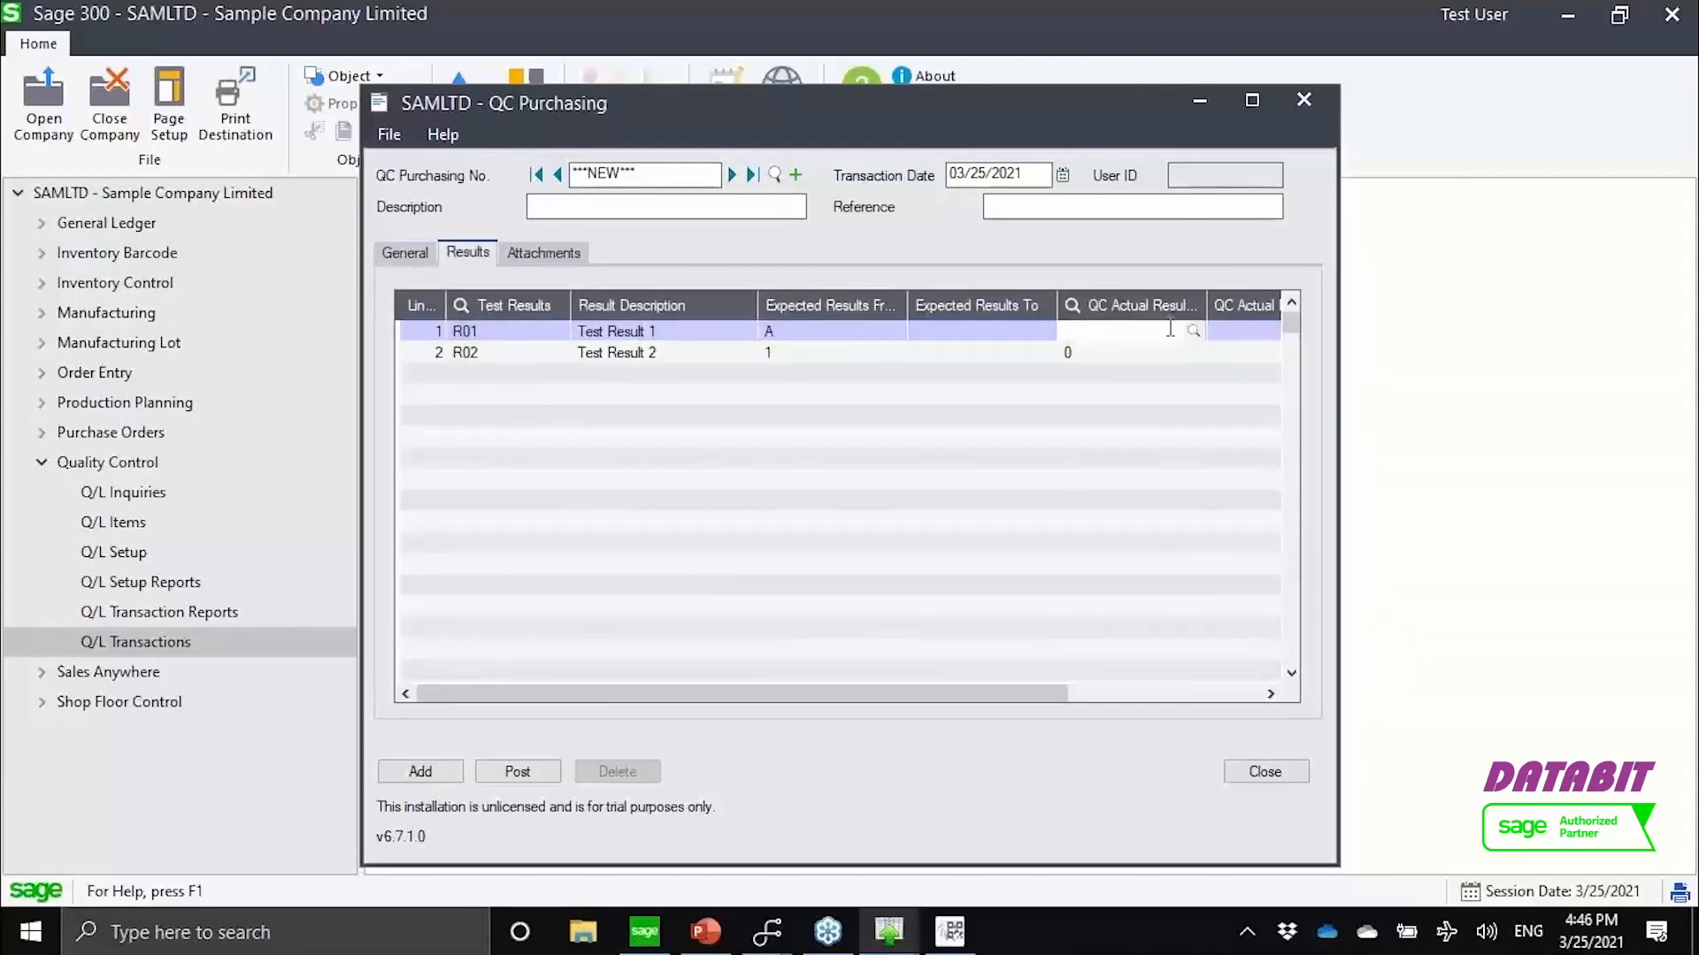
click(1193, 331)
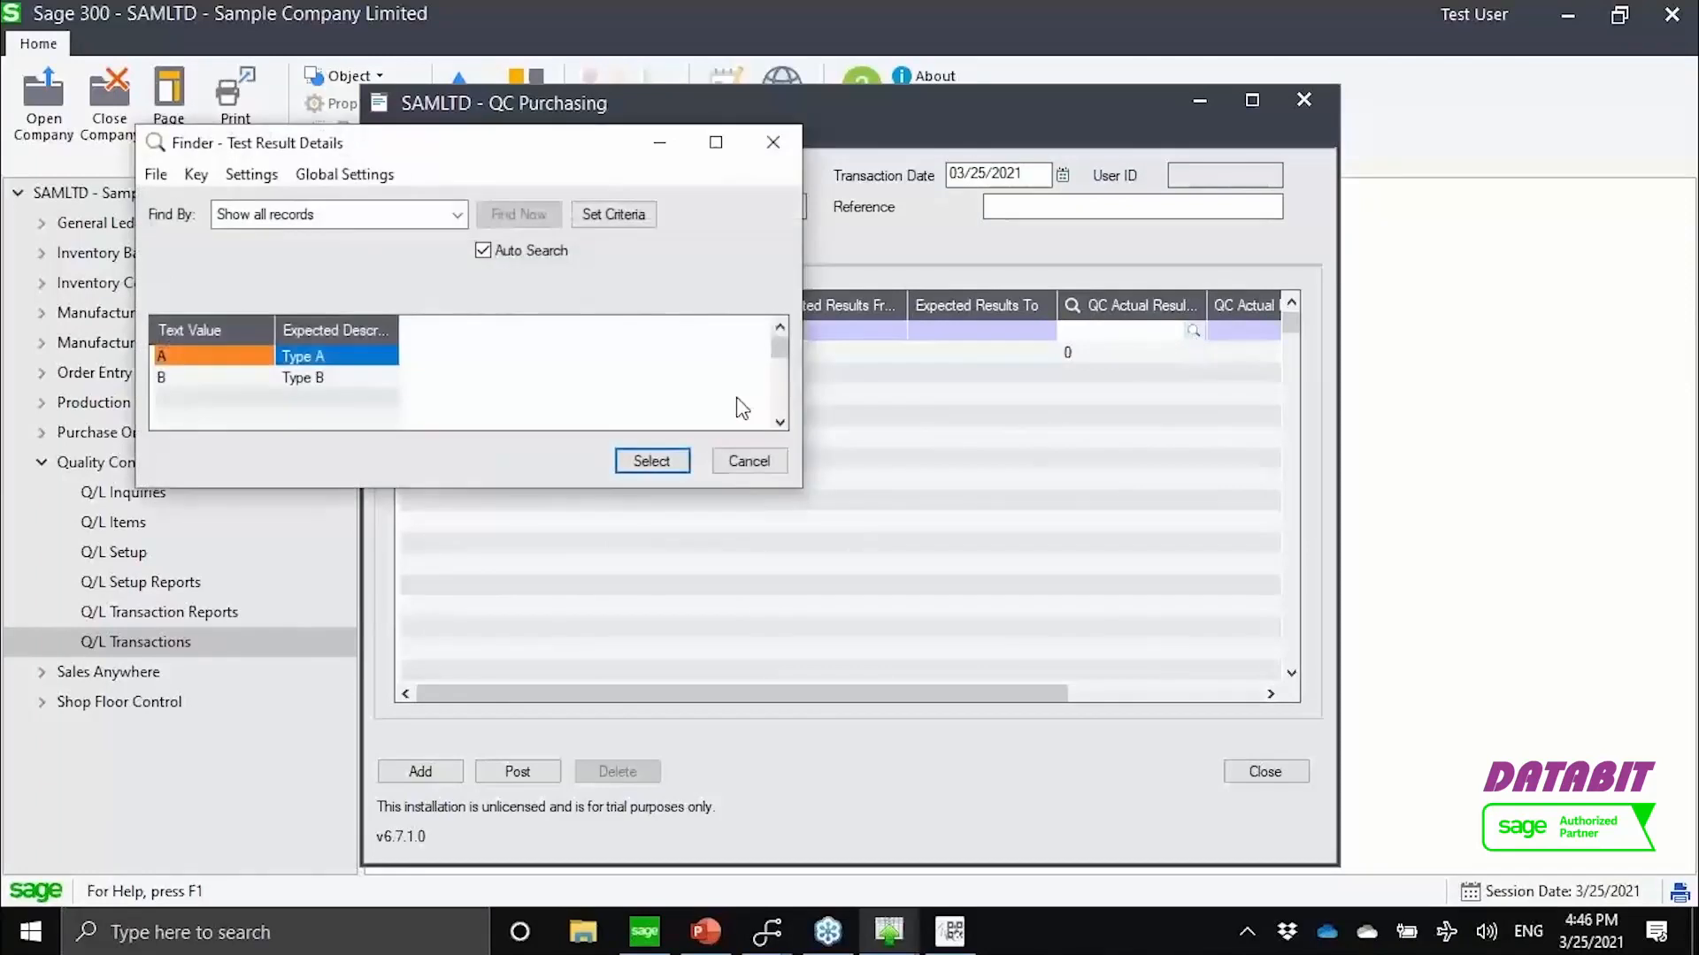
double_click(372, 356)
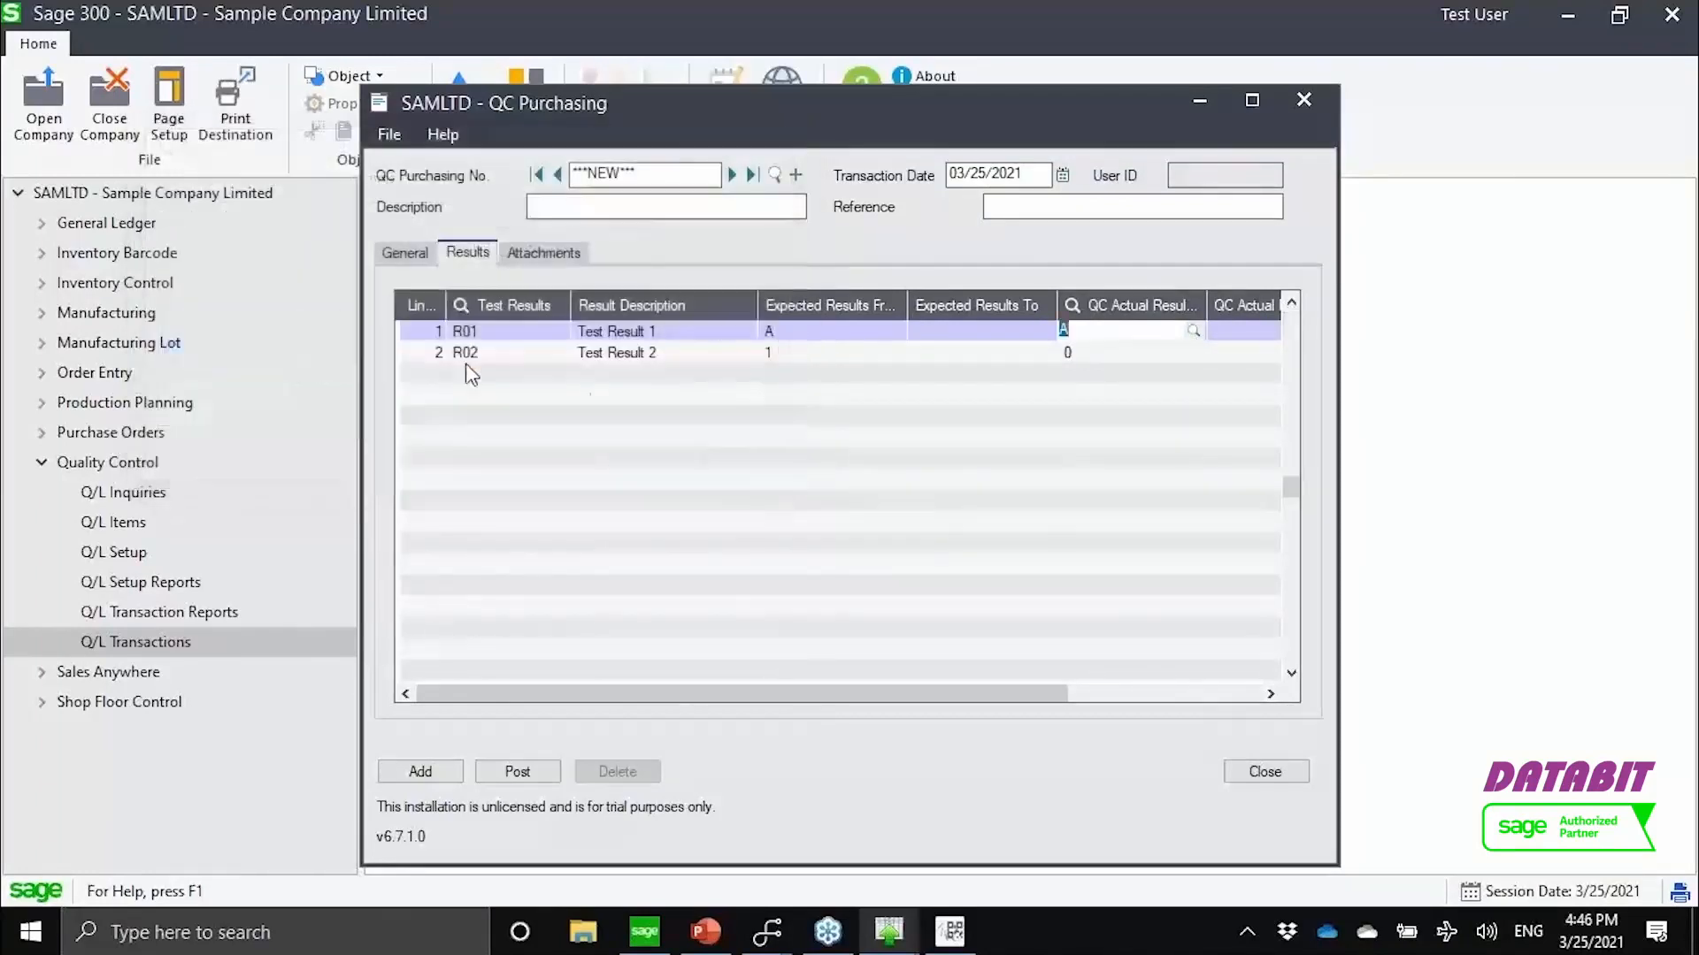
click(631, 354)
click(1123, 355)
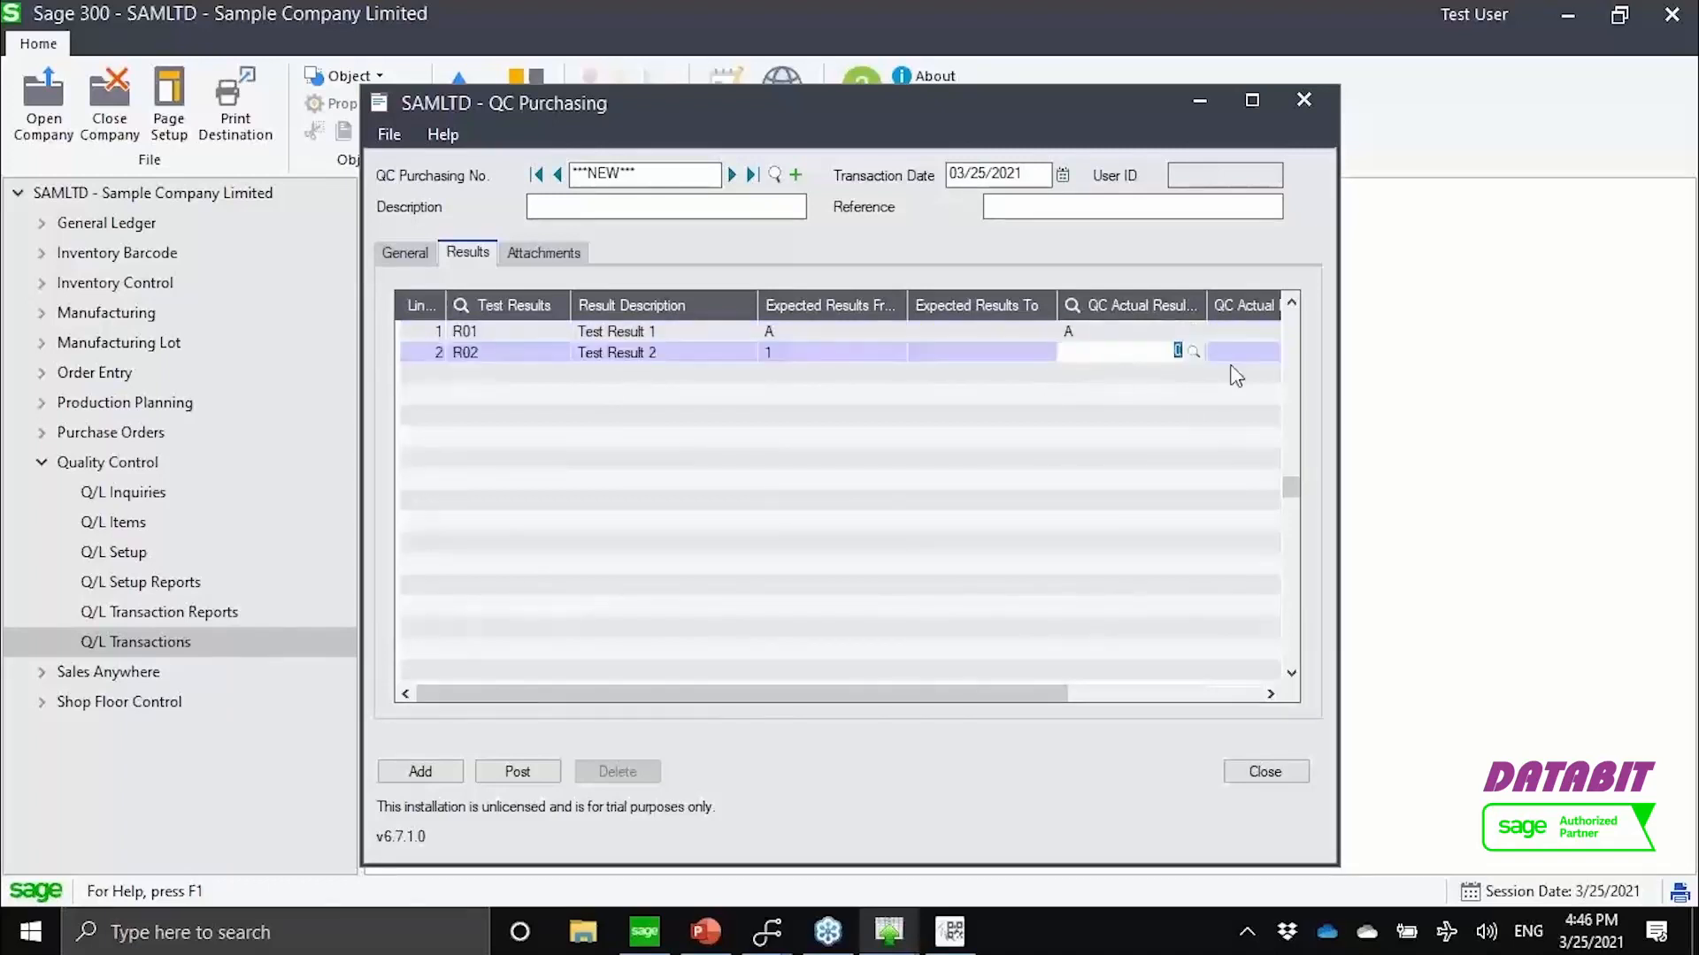
text(1)
key(Return)
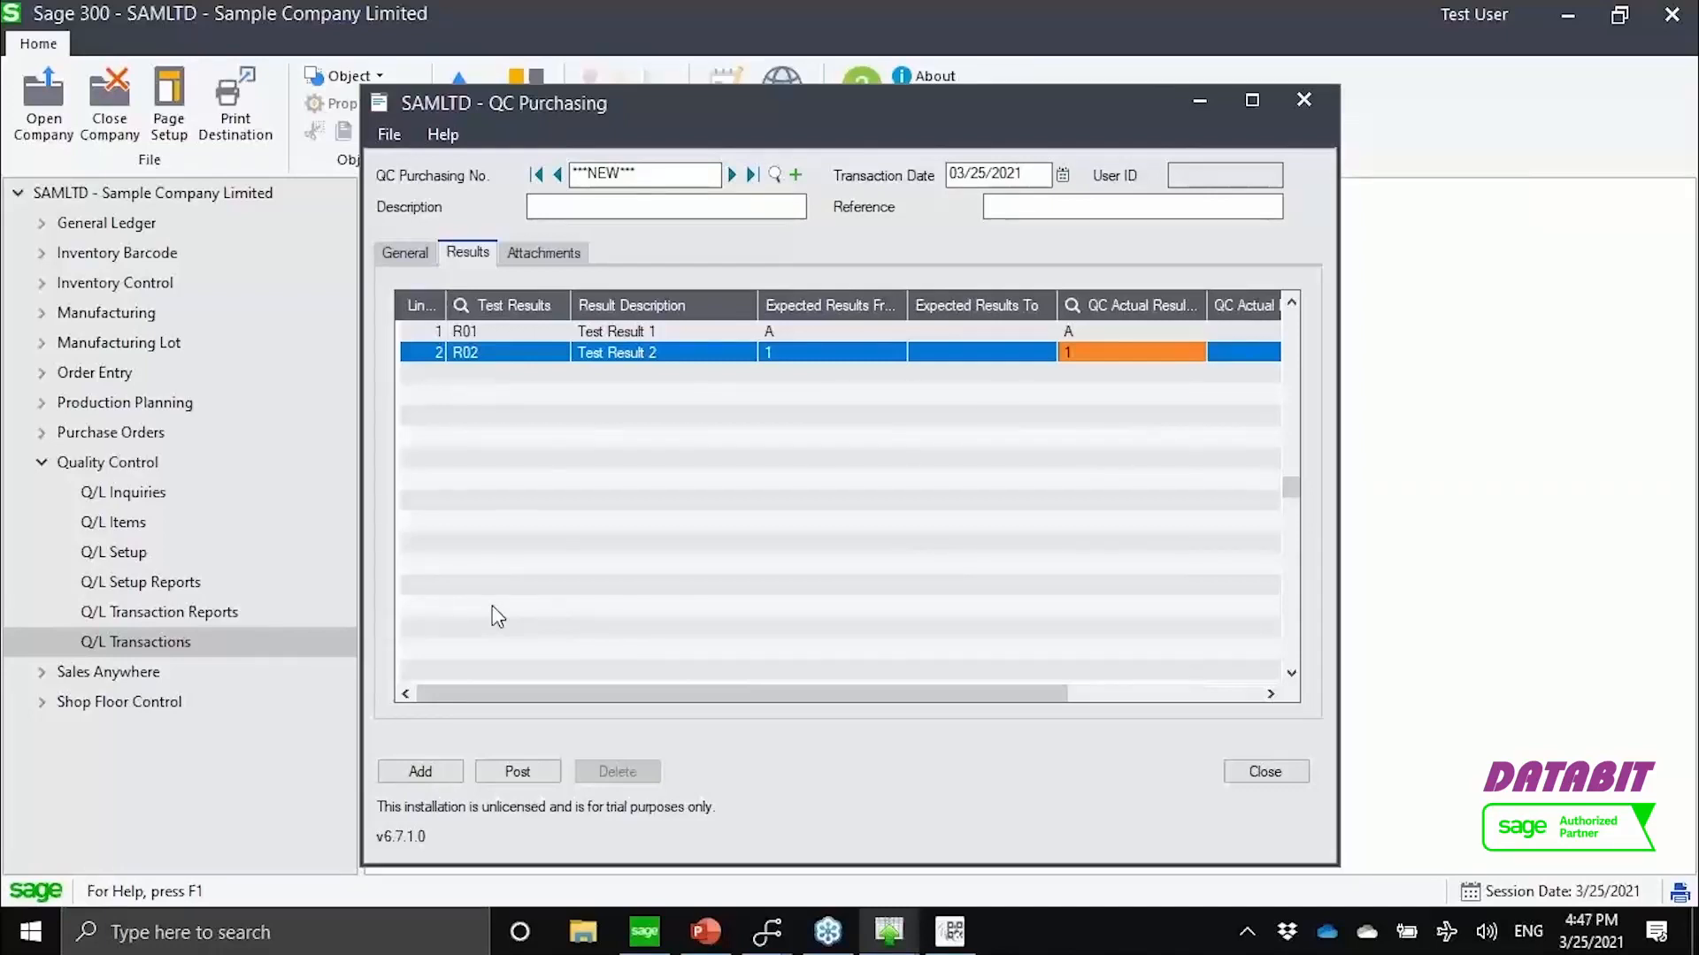
Check the entry's attachments, post the QC Purchasing transaction and close the form
click(548, 253)
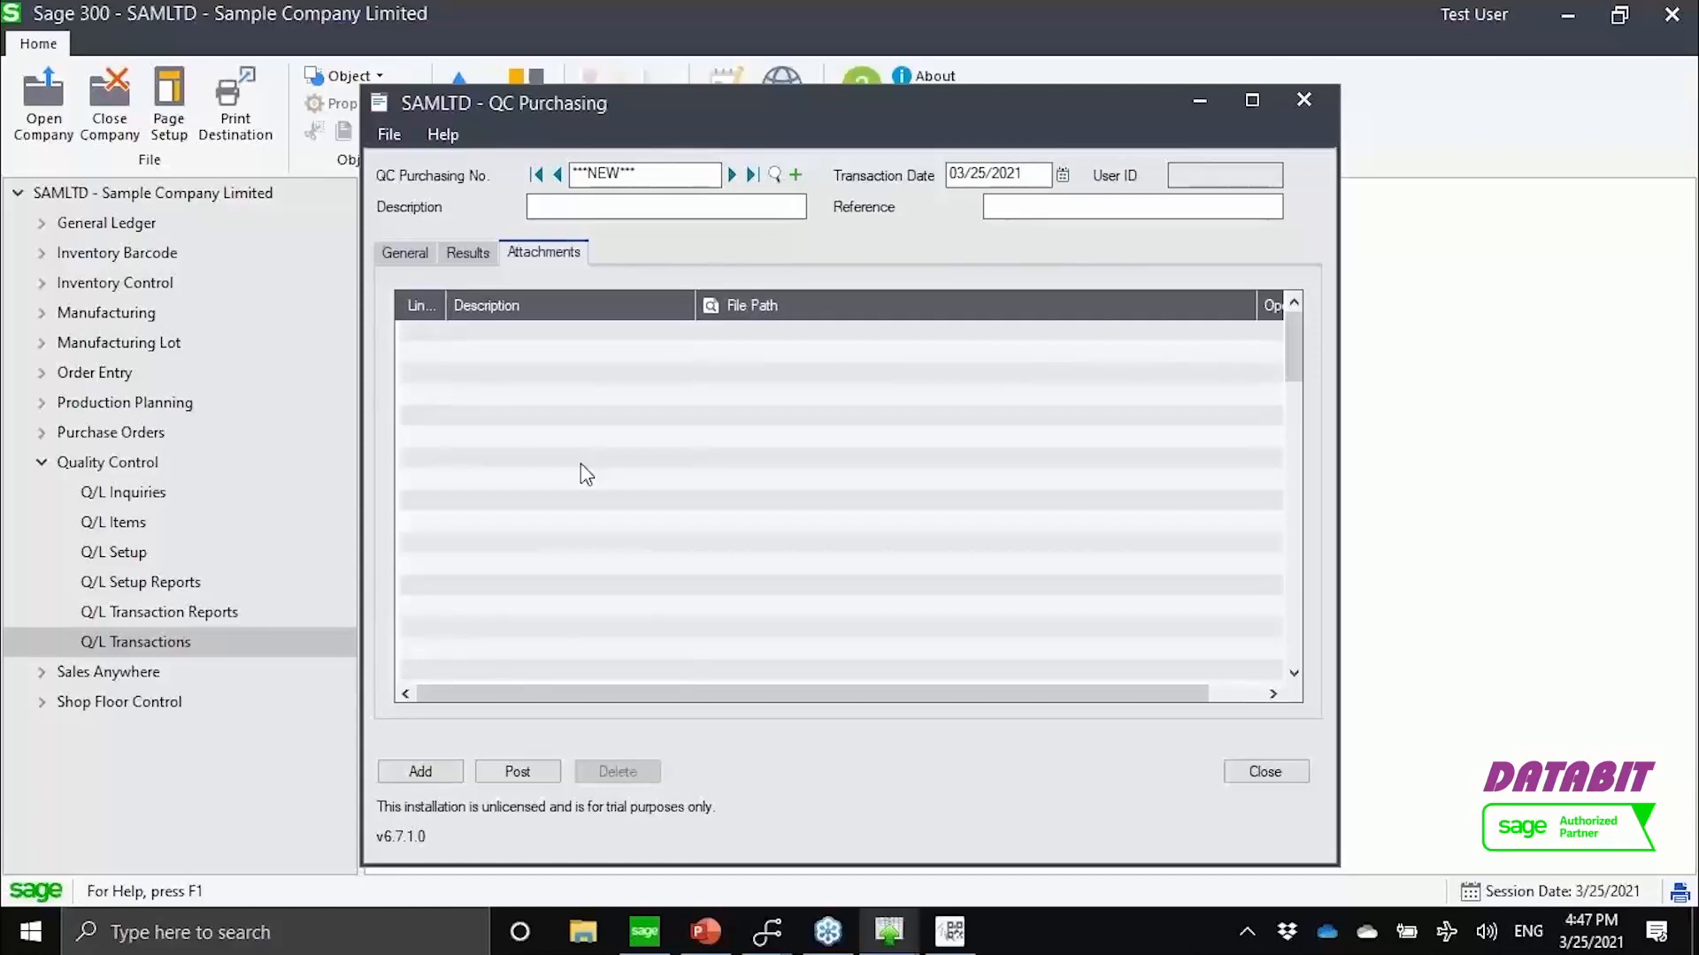
click(417, 259)
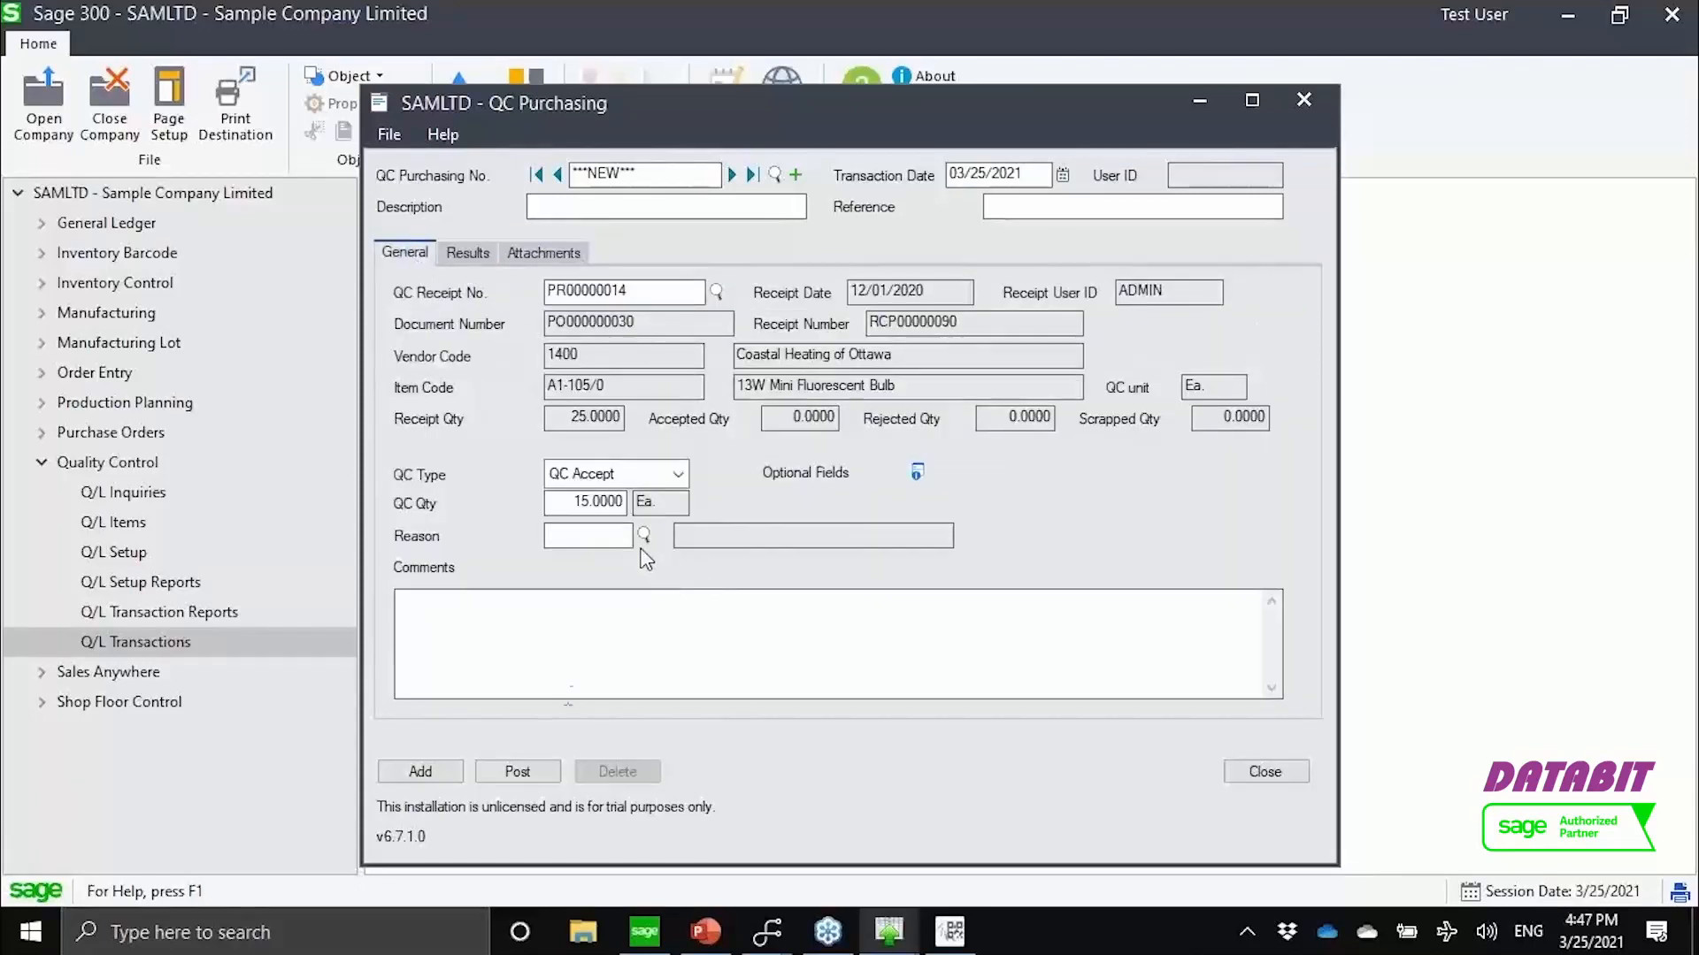
click(517, 772)
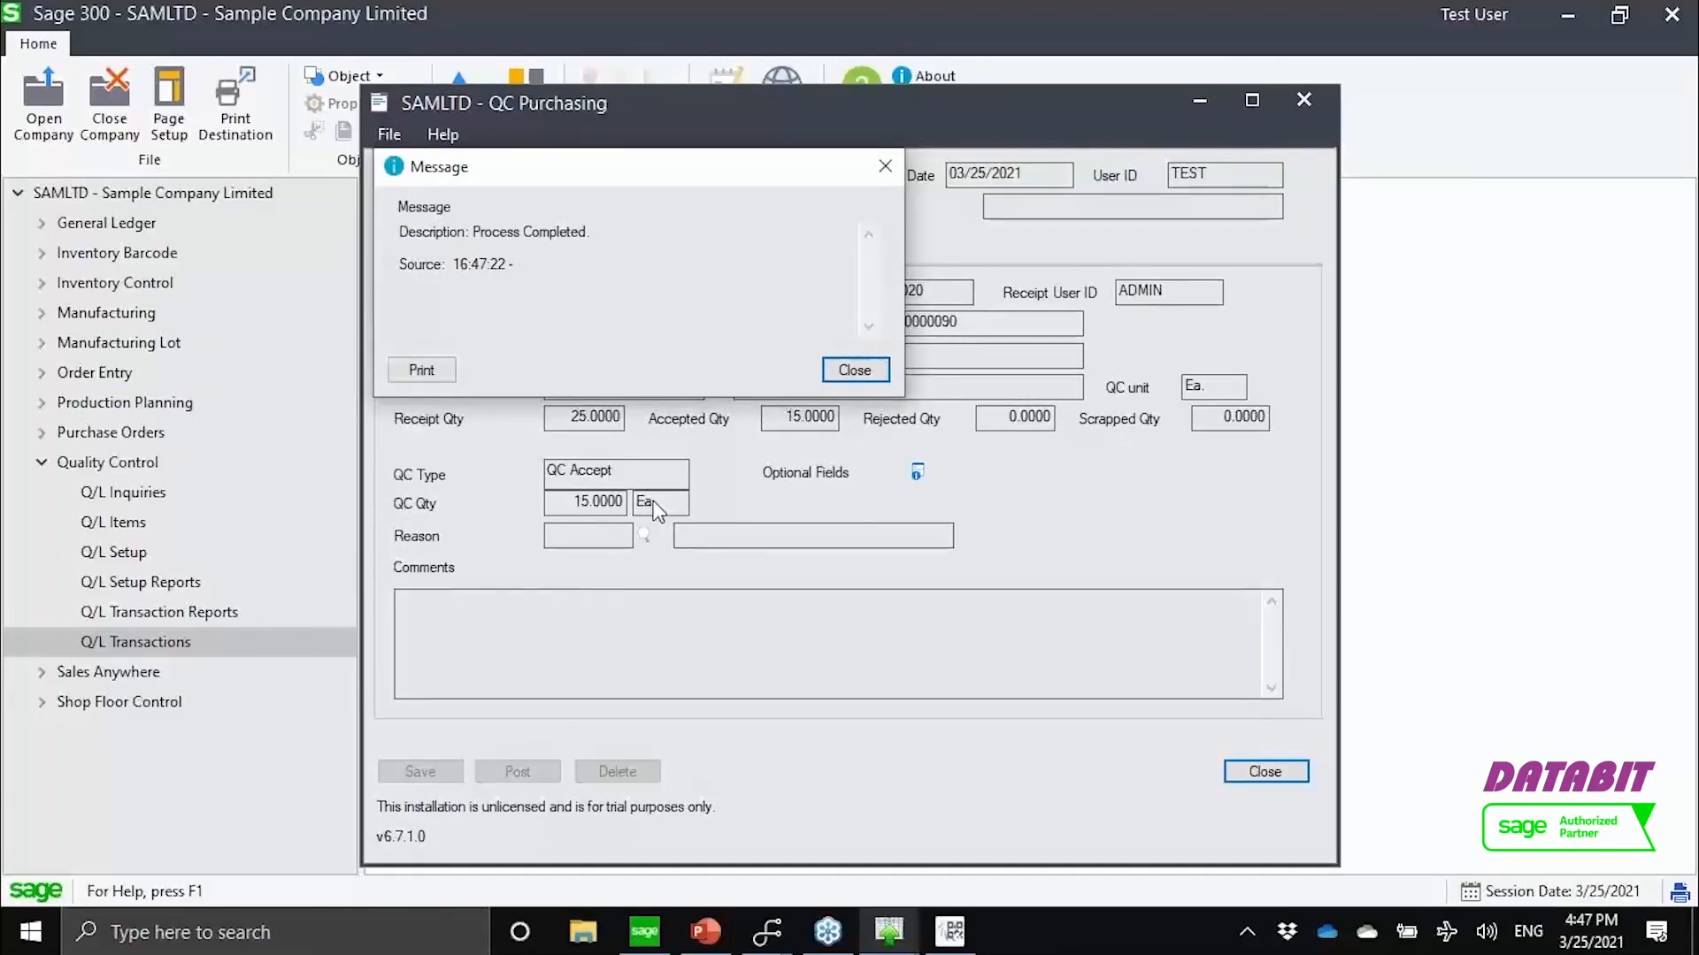
click(849, 370)
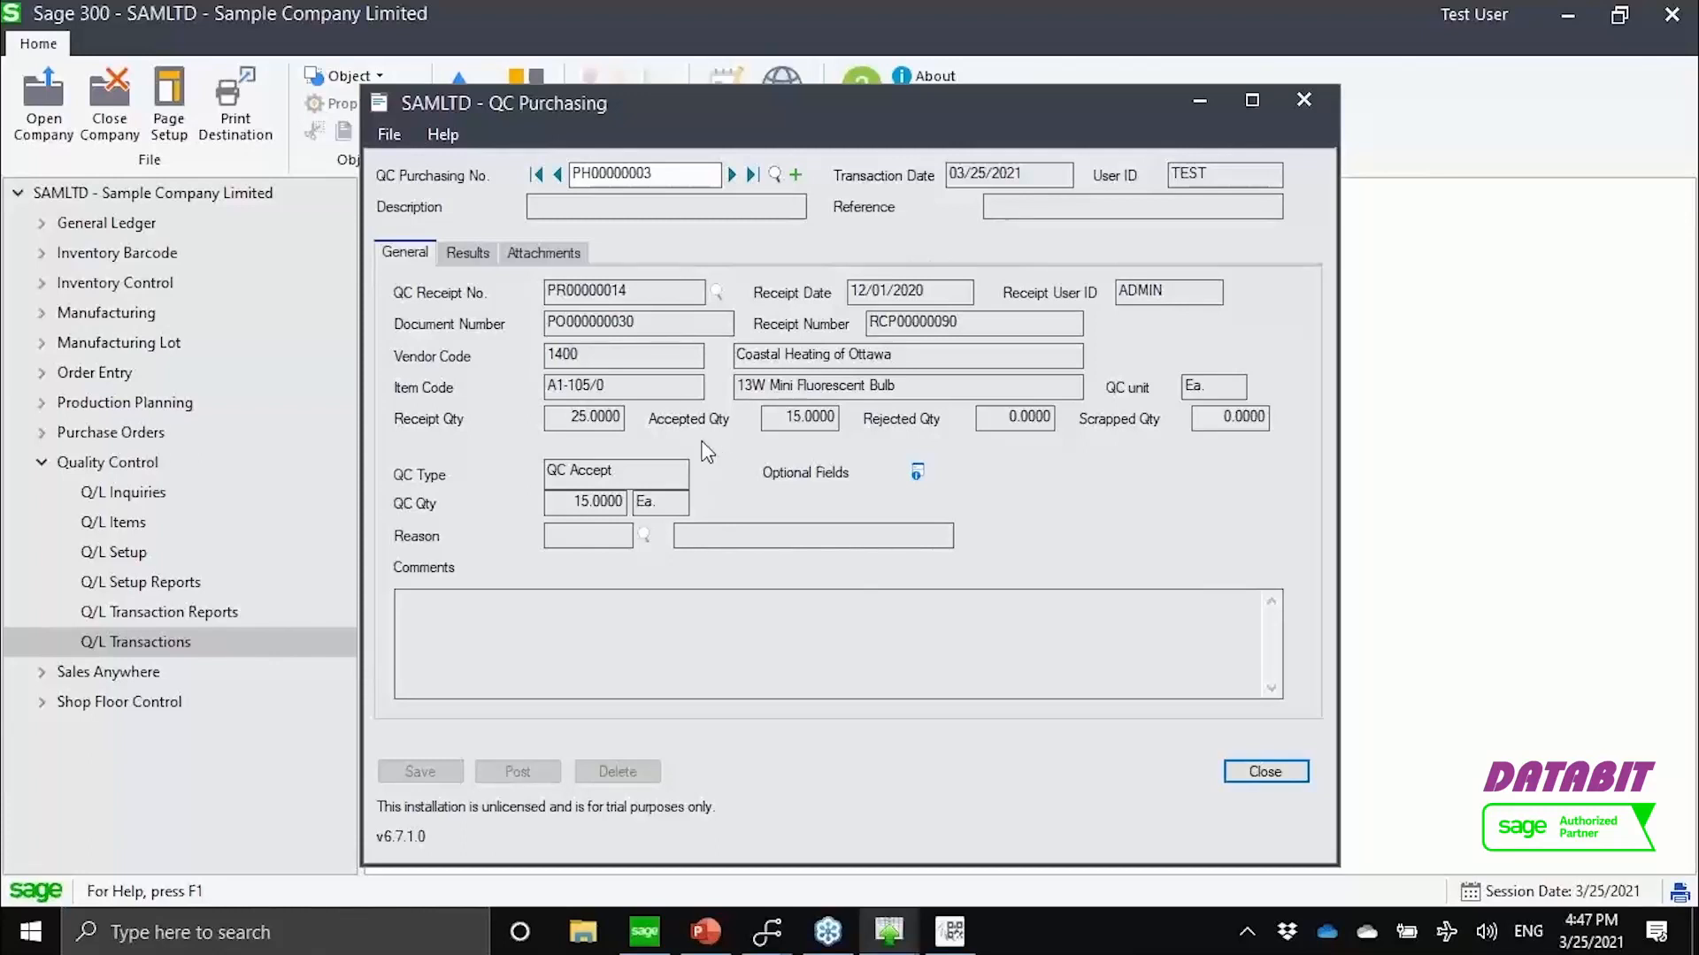
click(1248, 772)
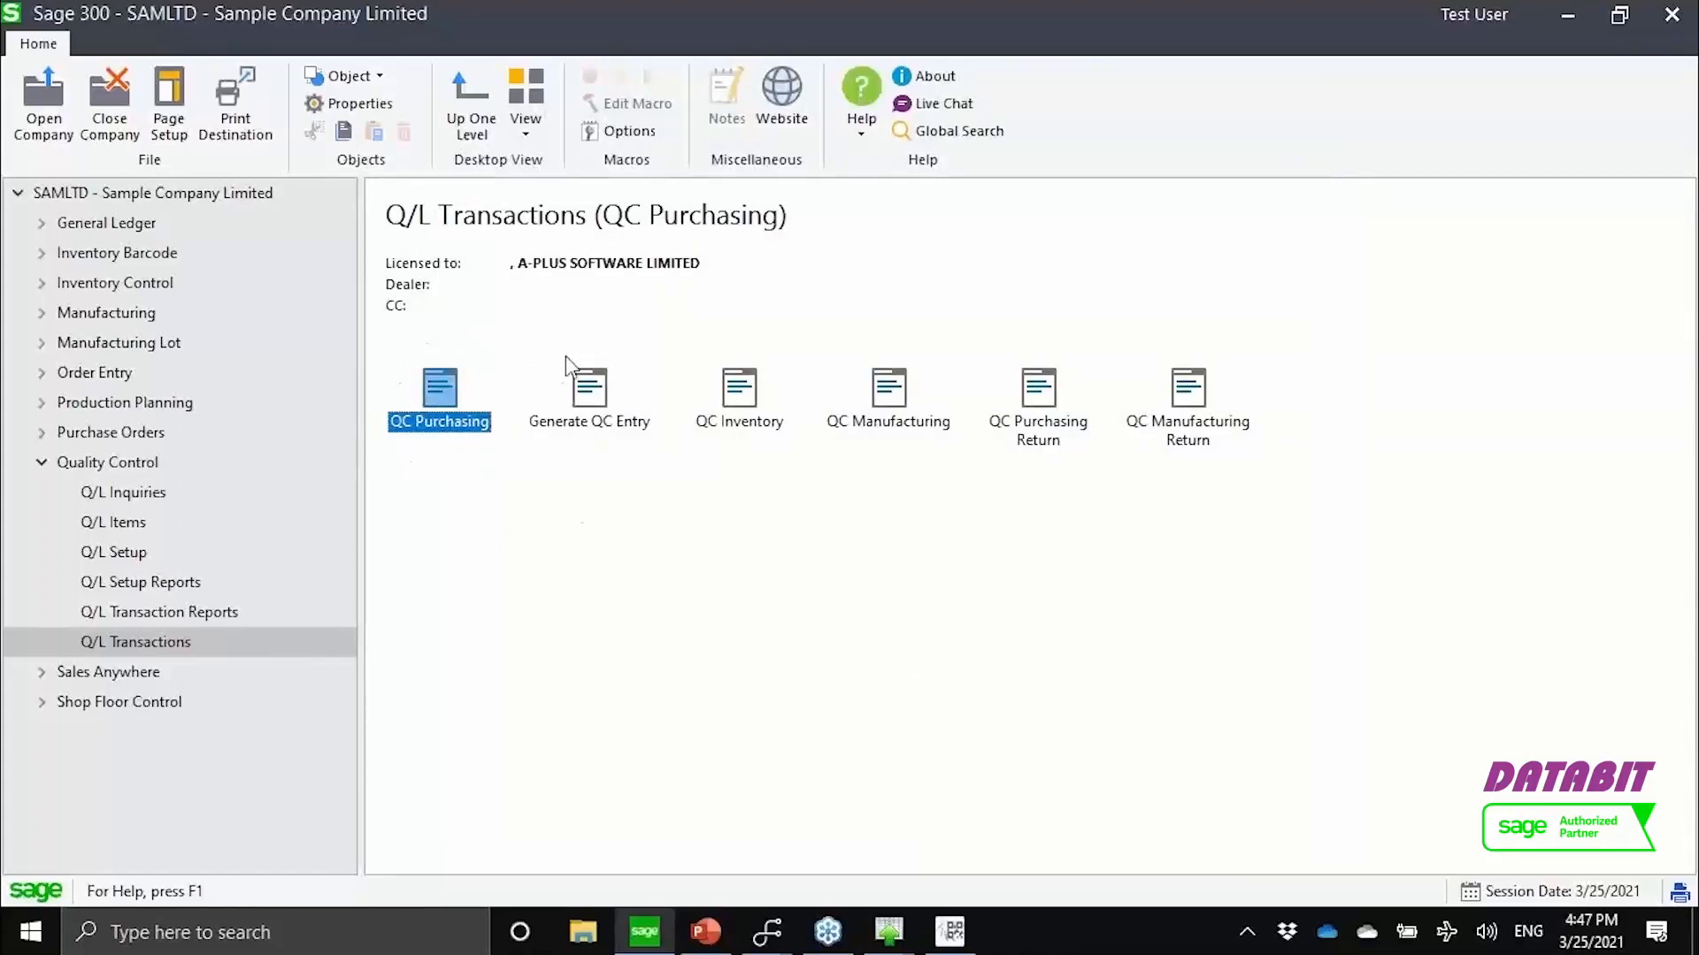
click(918, 434)
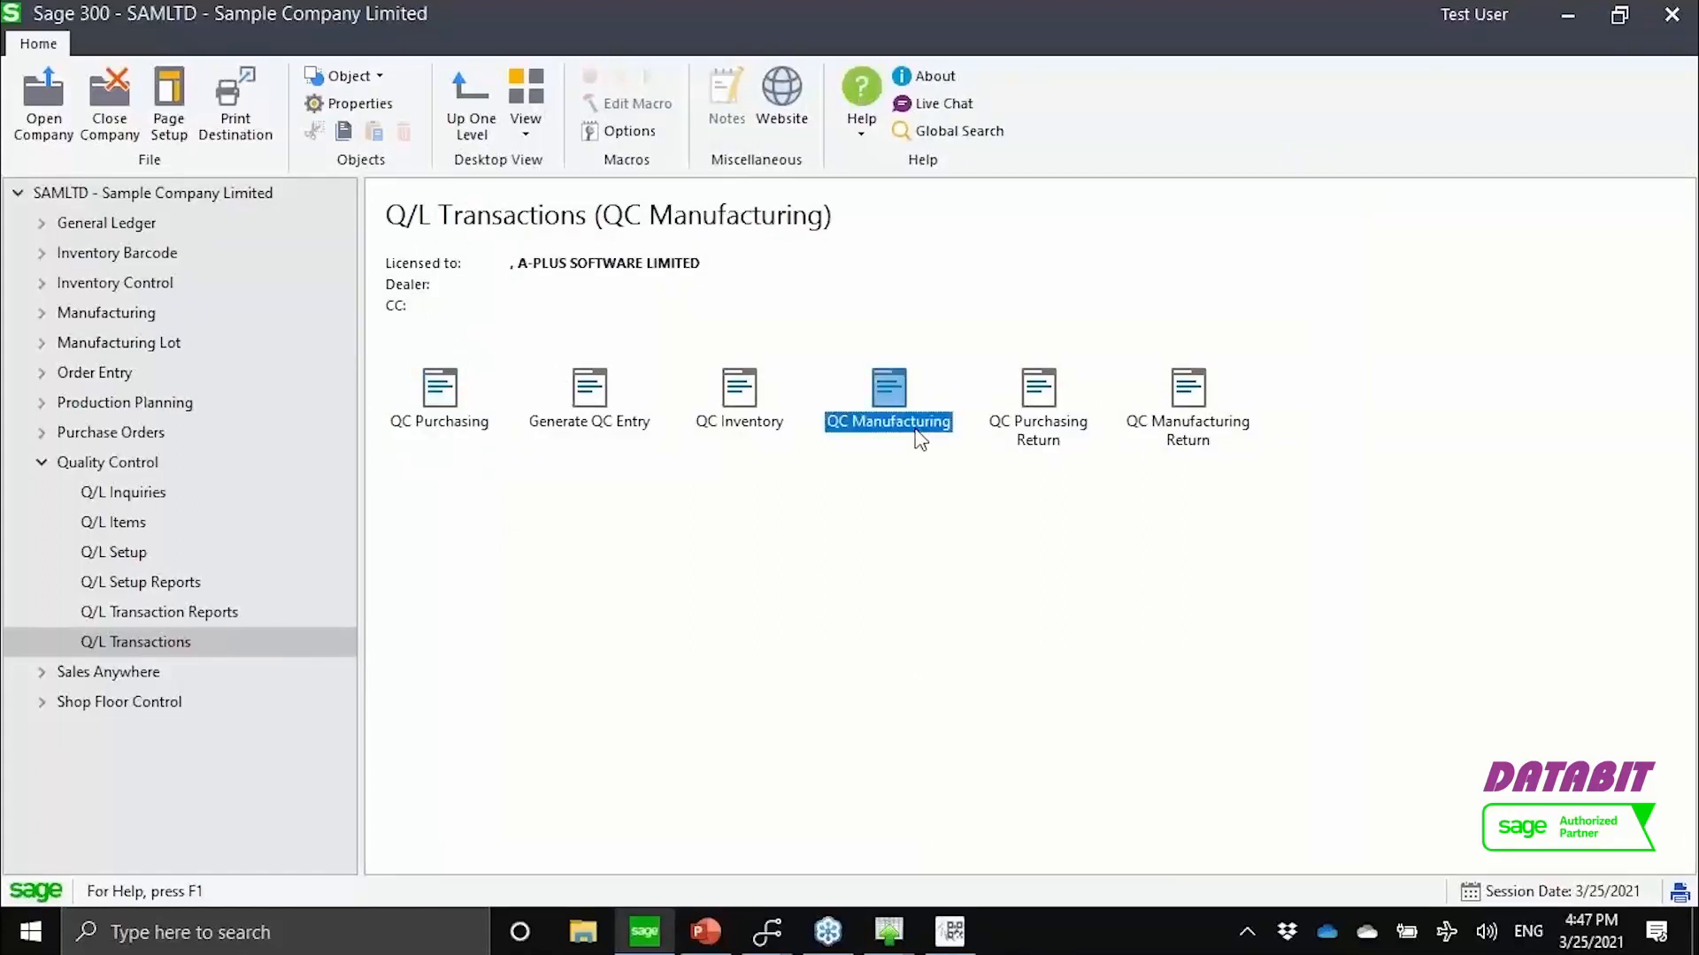
click(746, 436)
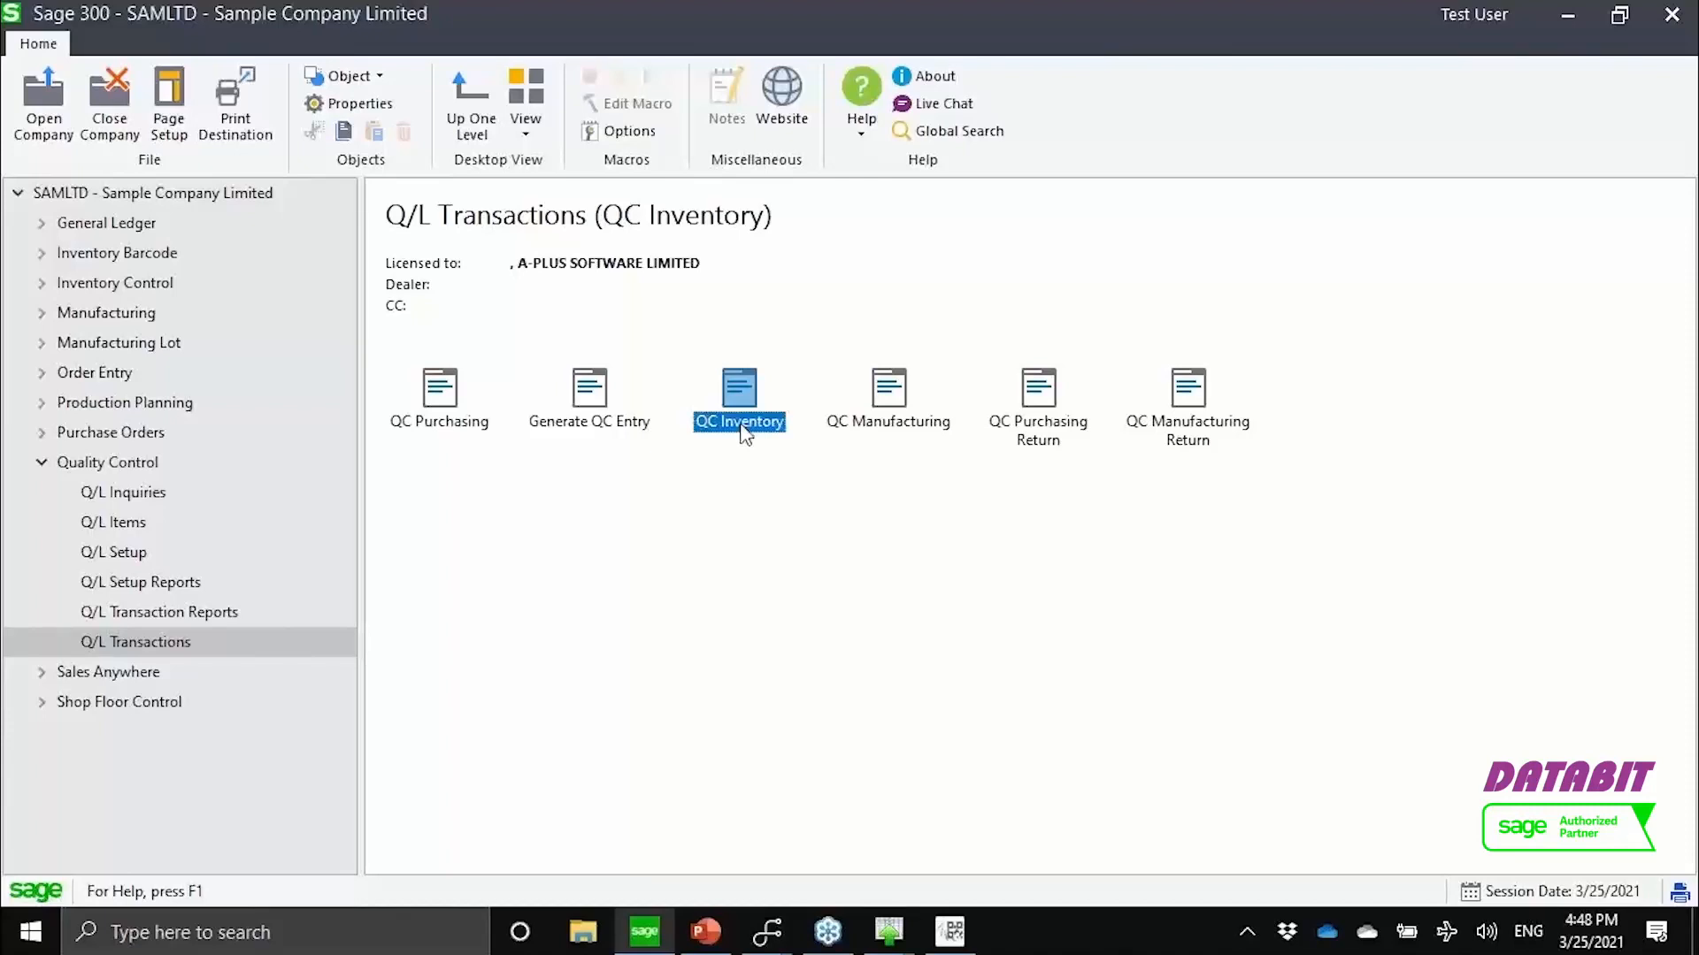
click(600, 425)
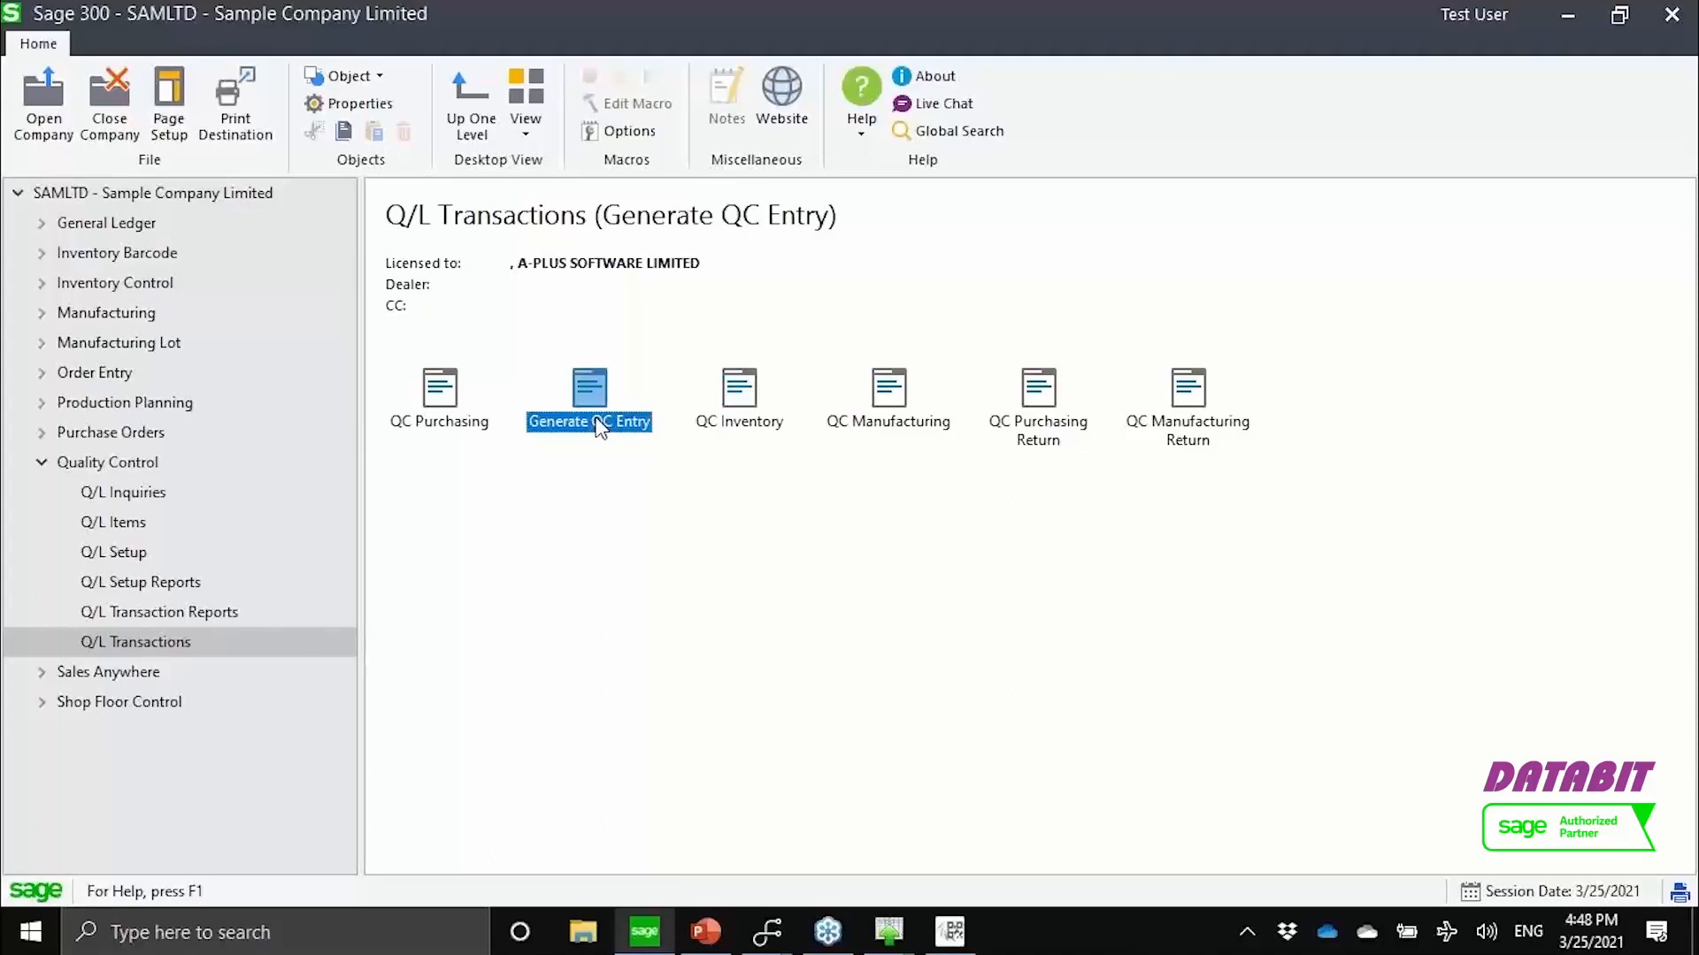
click(723, 428)
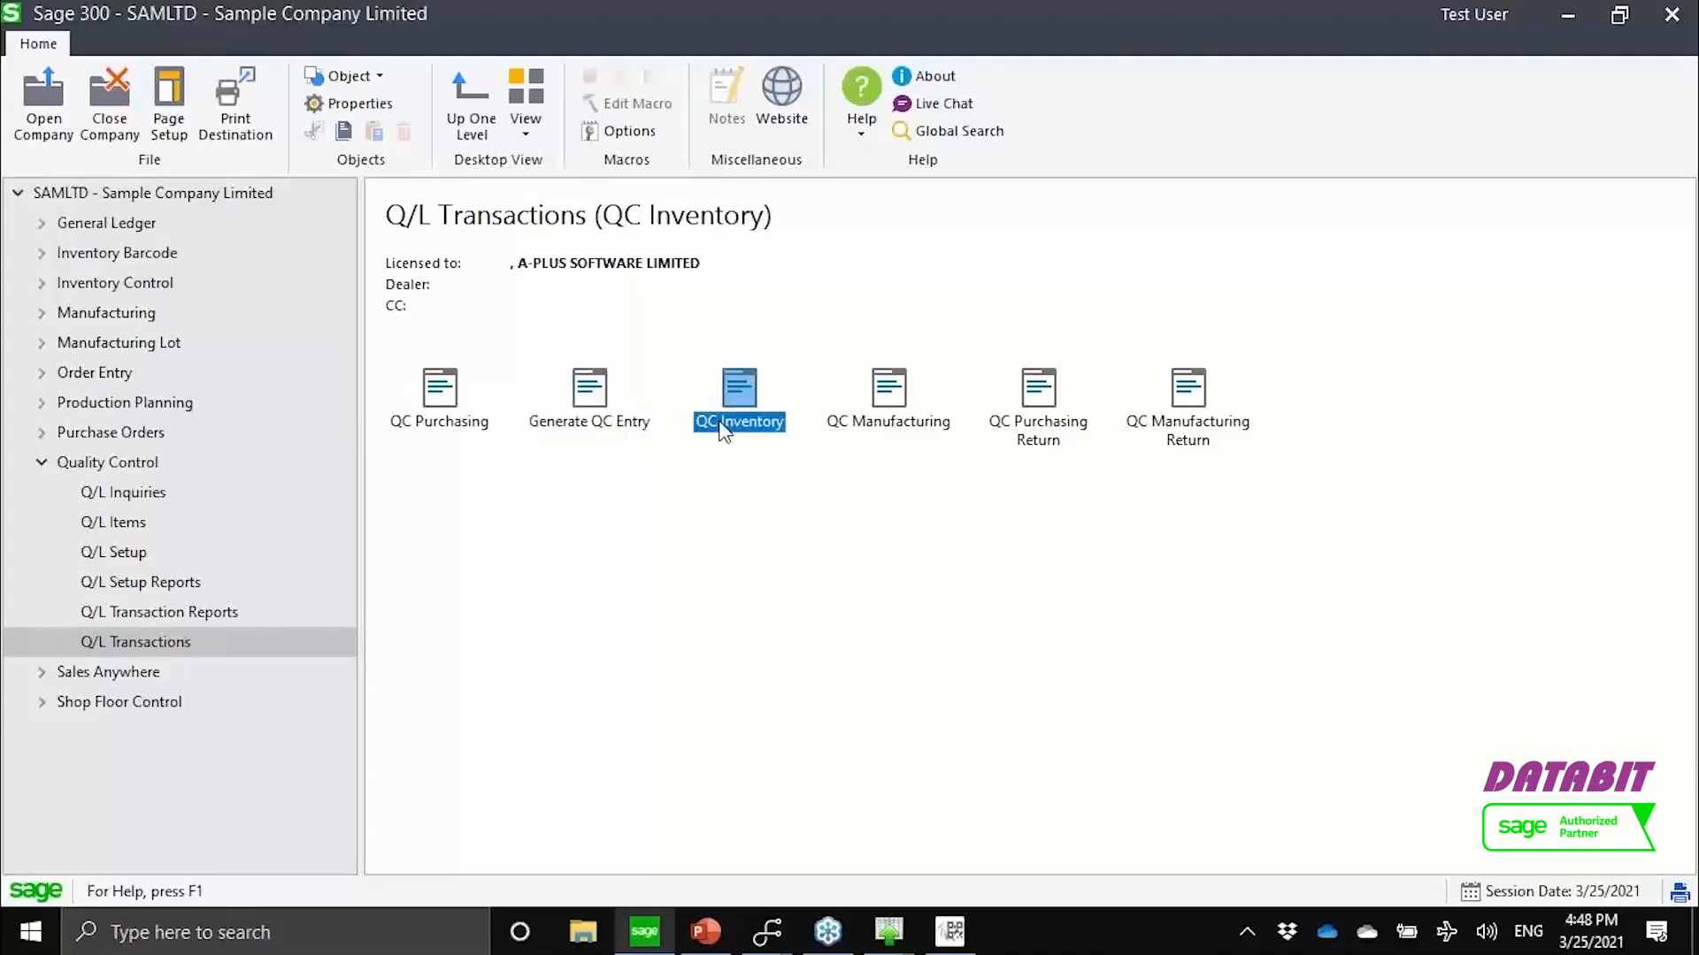
Open the QC Manufacturing transaction form to view its fields and close it without entering anything
click(895, 432)
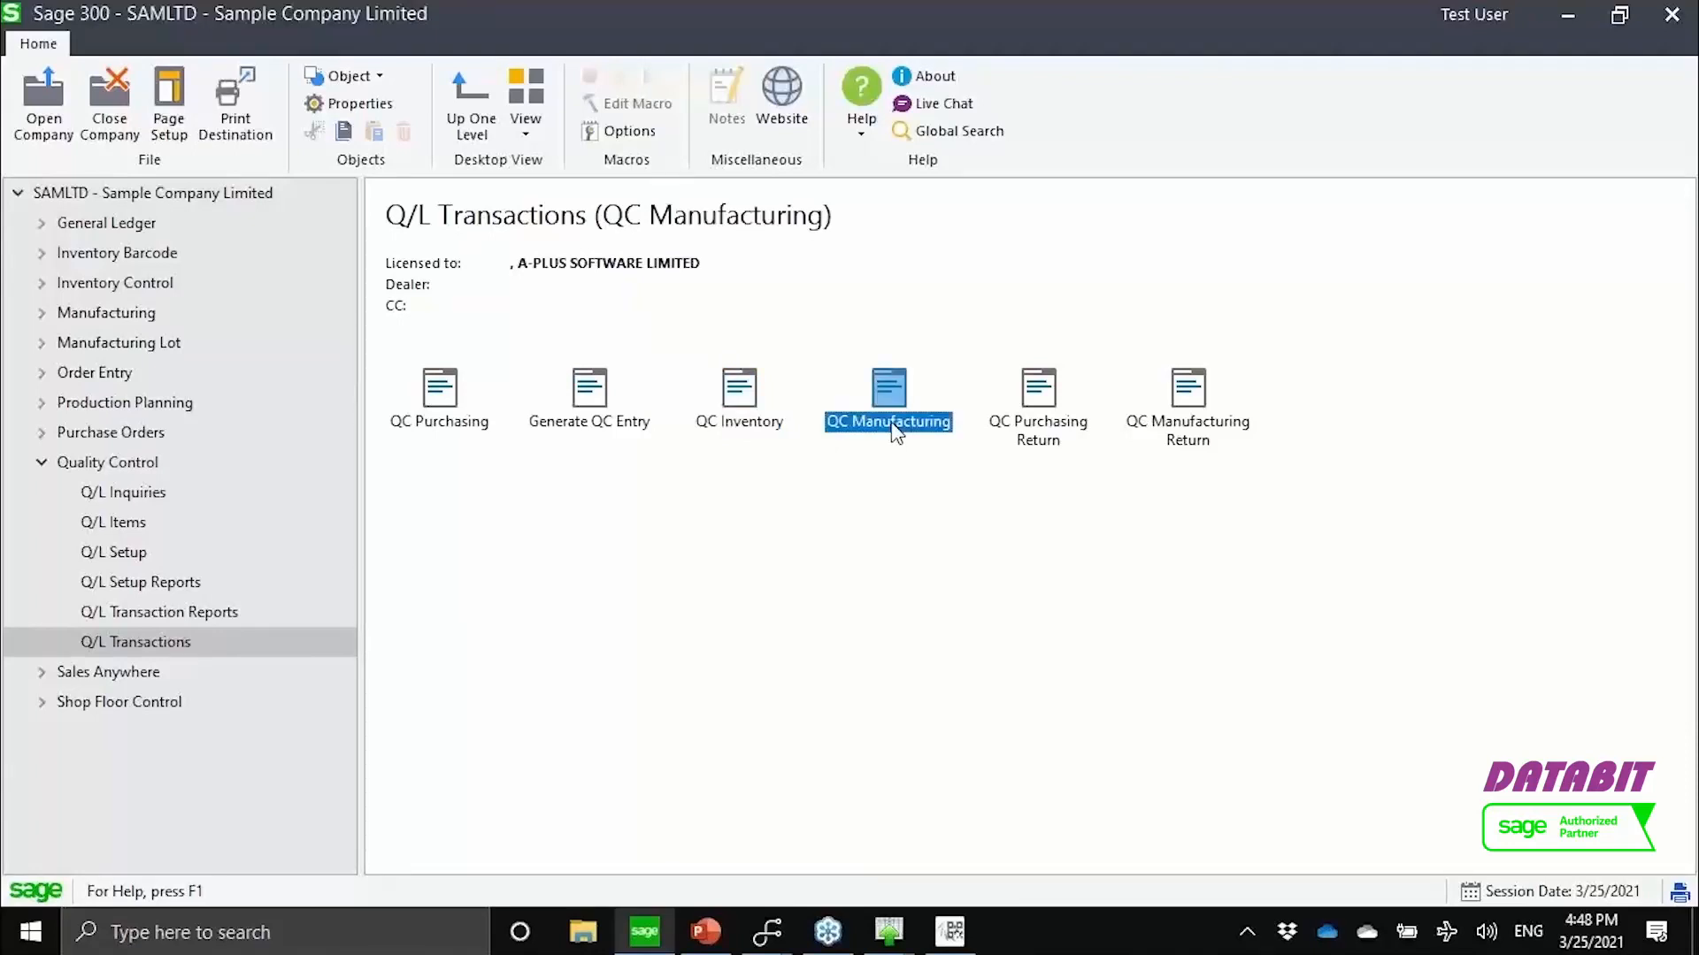
double_click(895, 431)
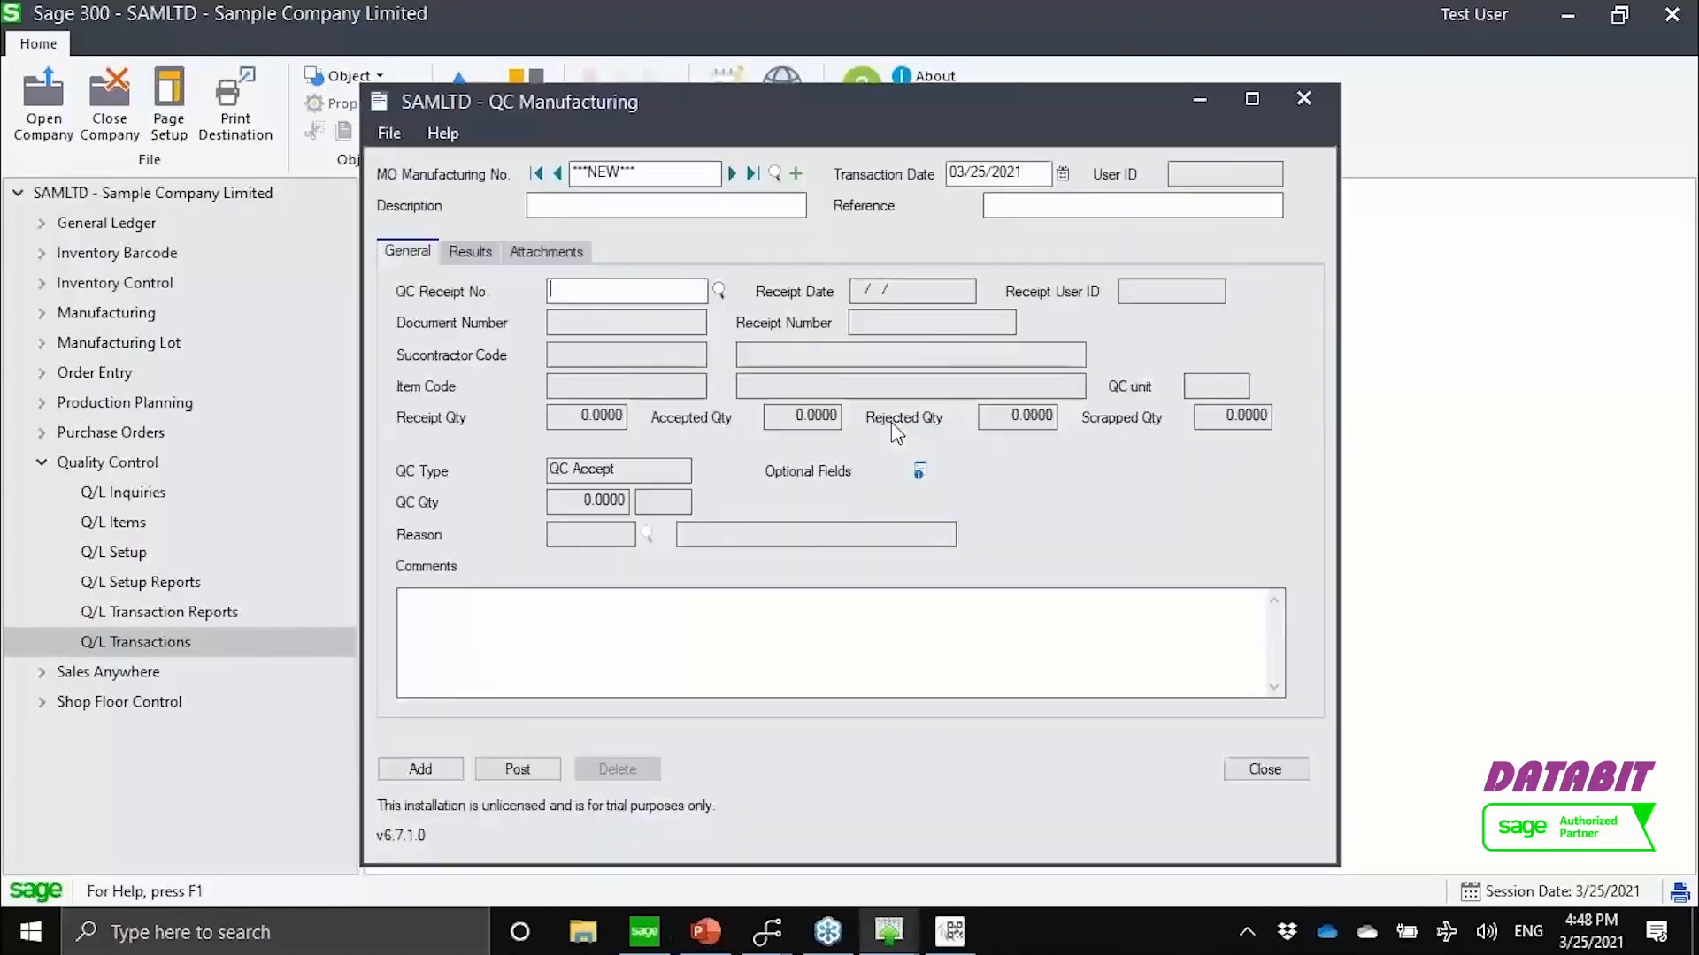
drag(814, 105, 604, 102)
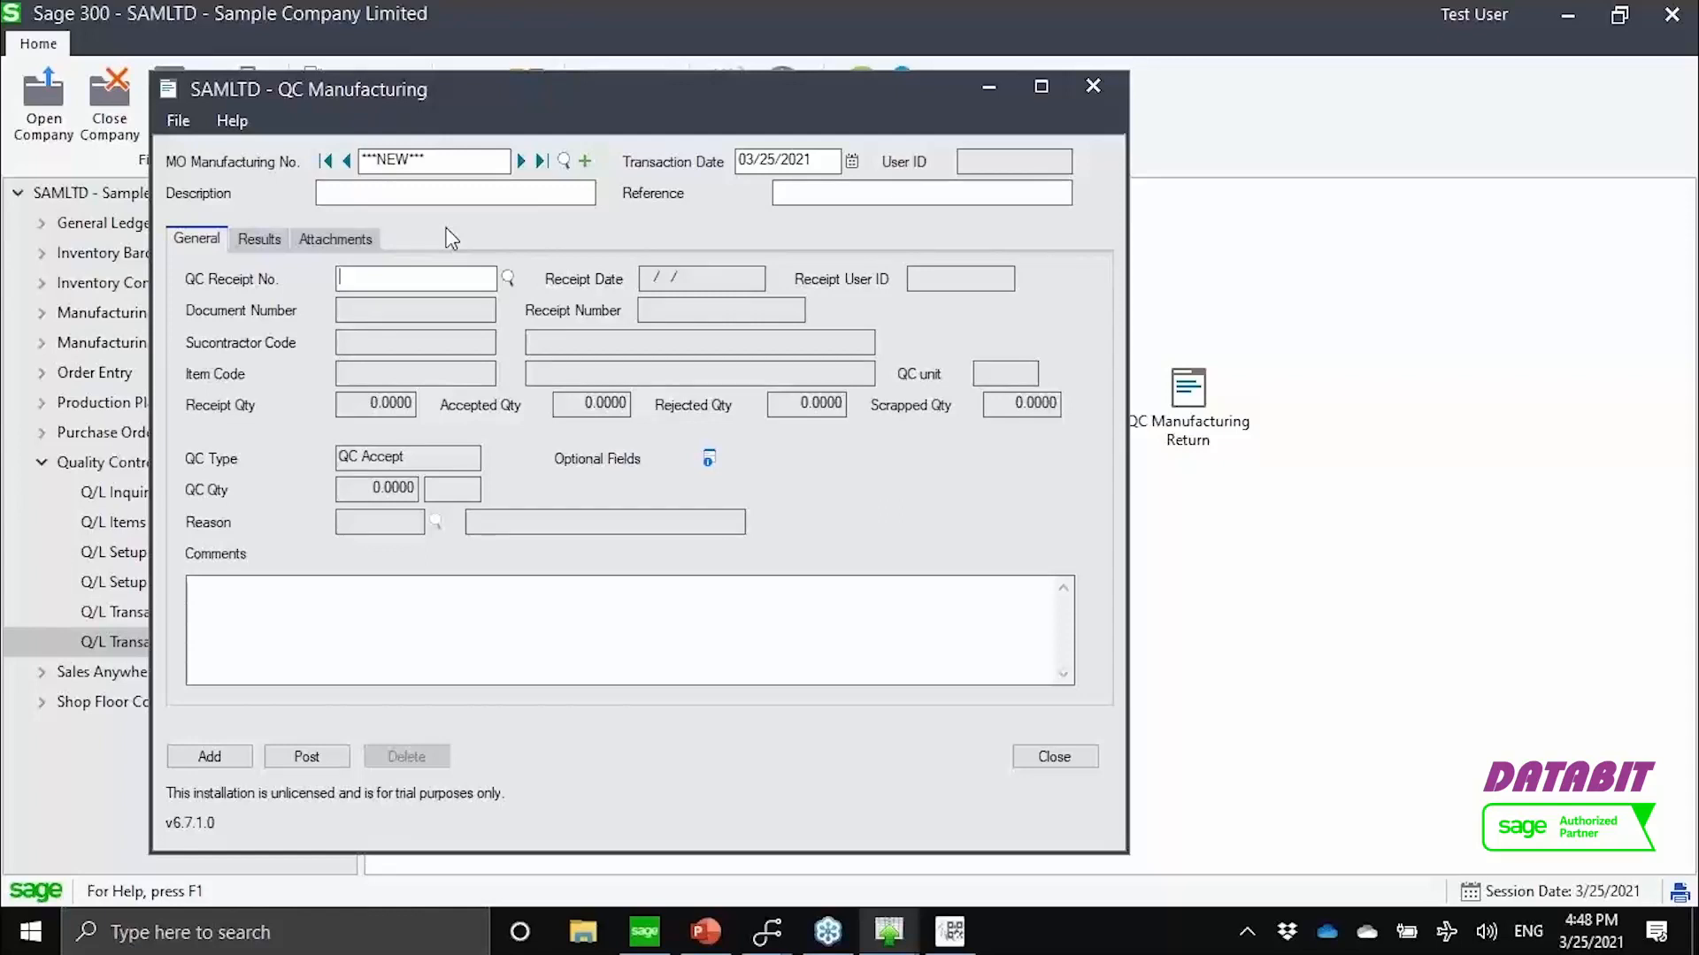
click(1093, 86)
click(1057, 433)
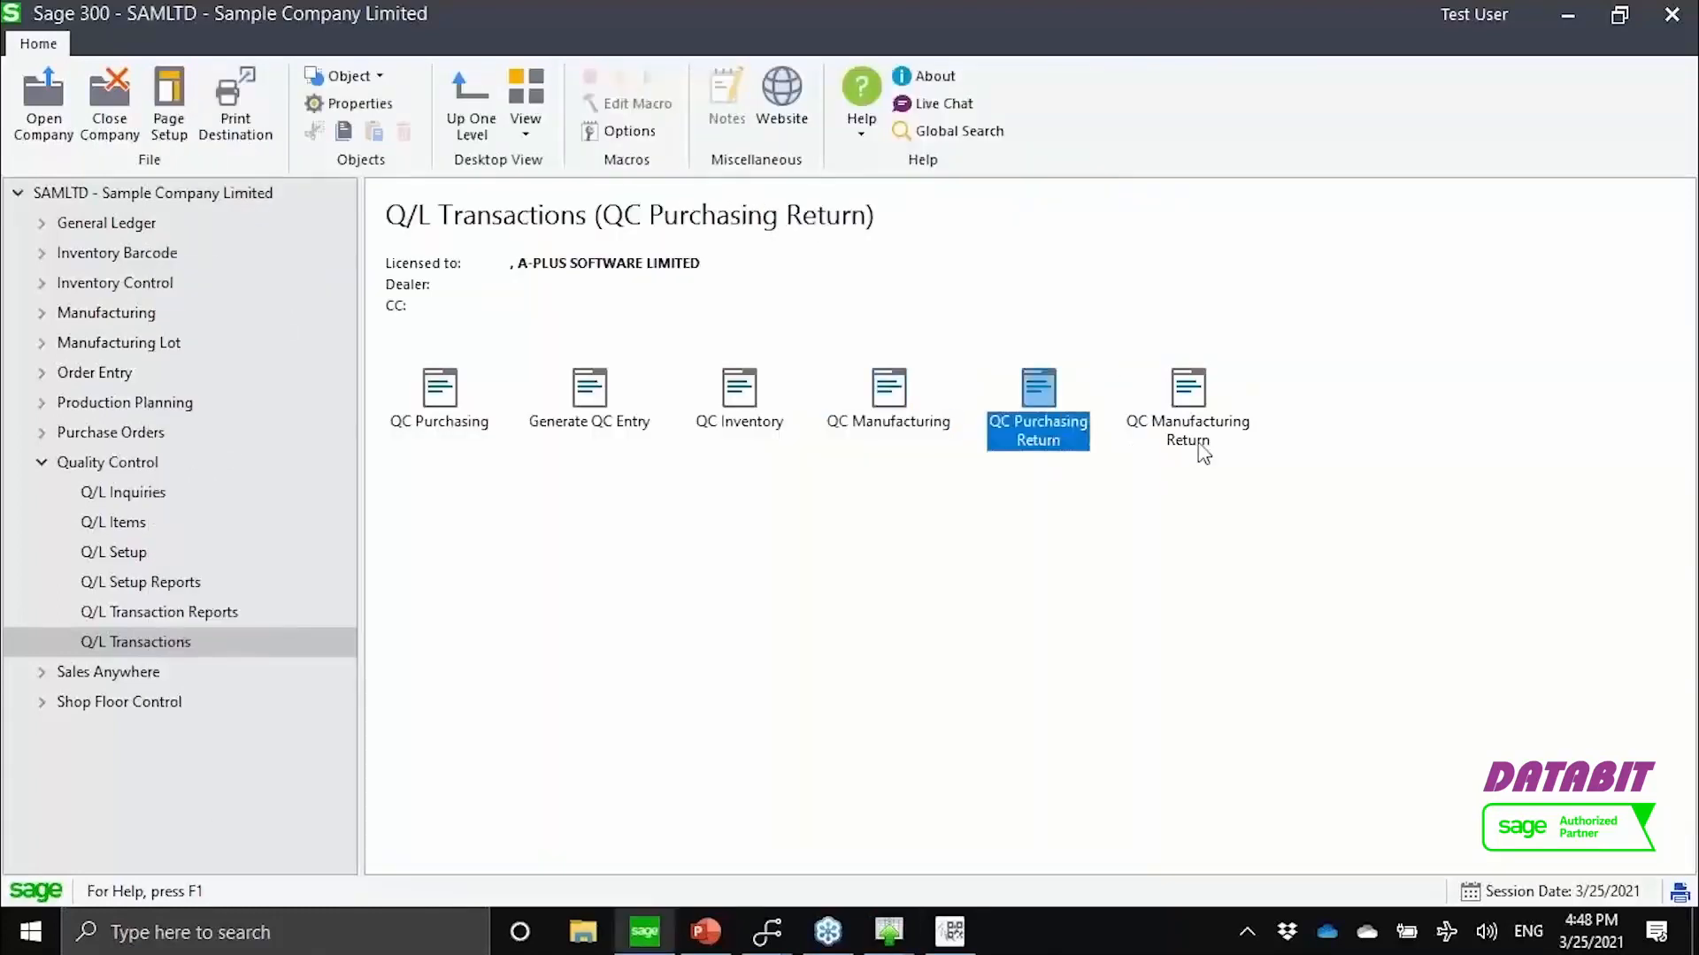
click(1201, 447)
click(1077, 442)
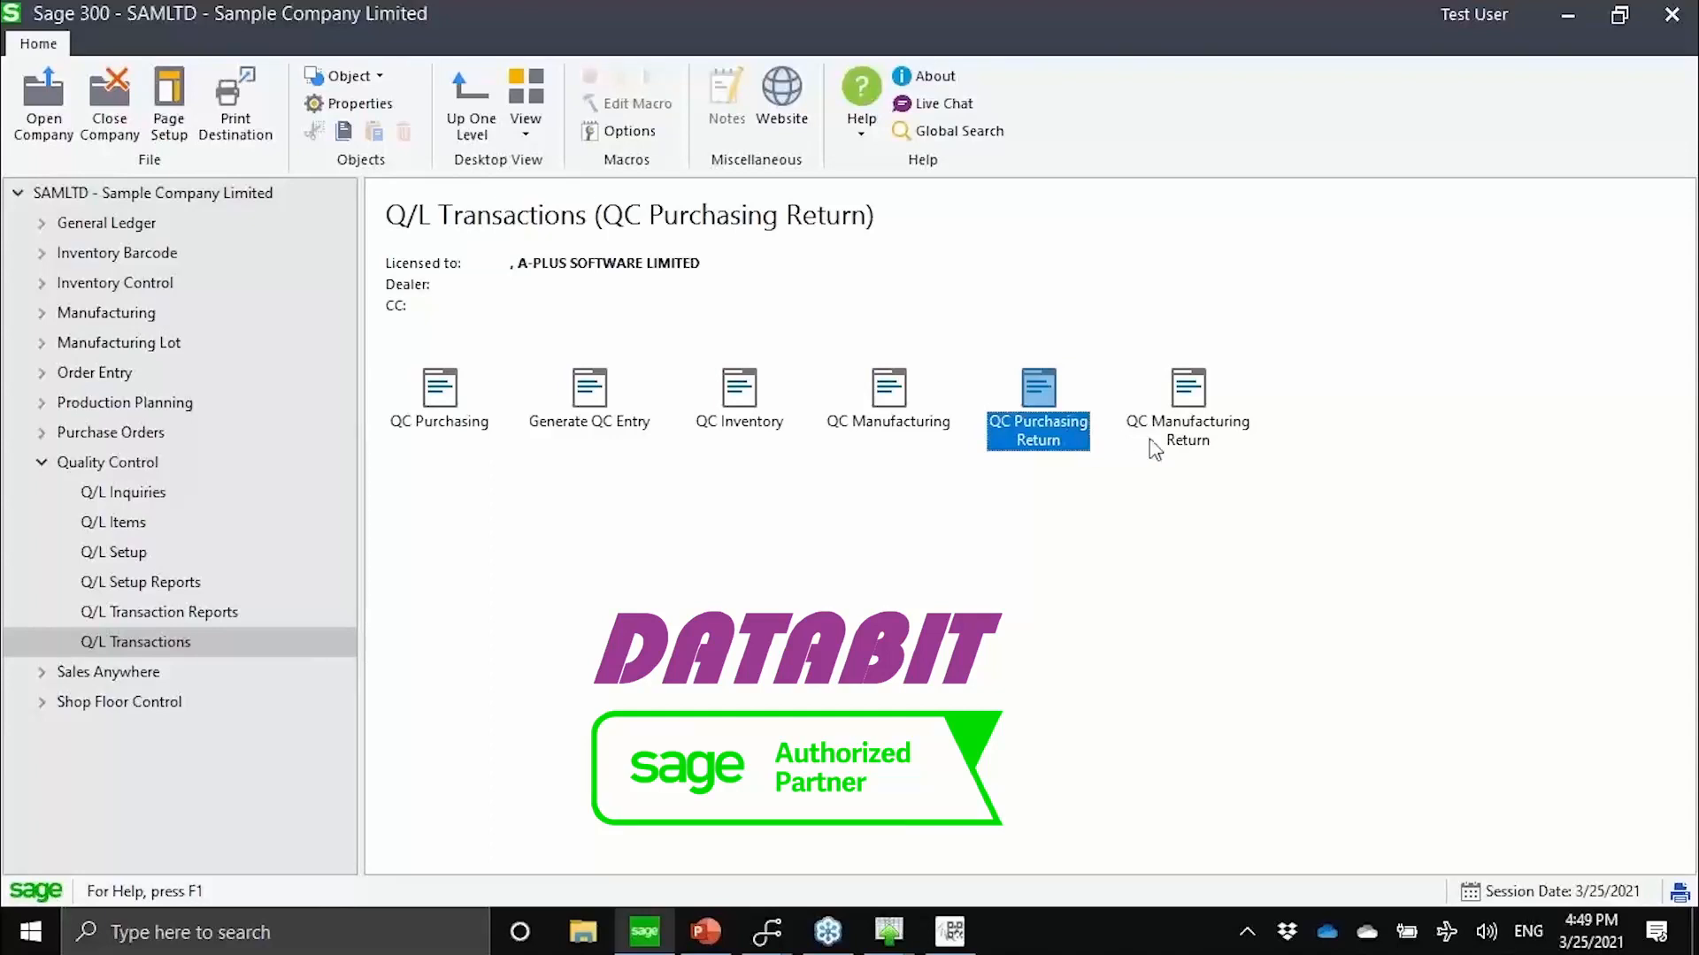
click(1172, 450)
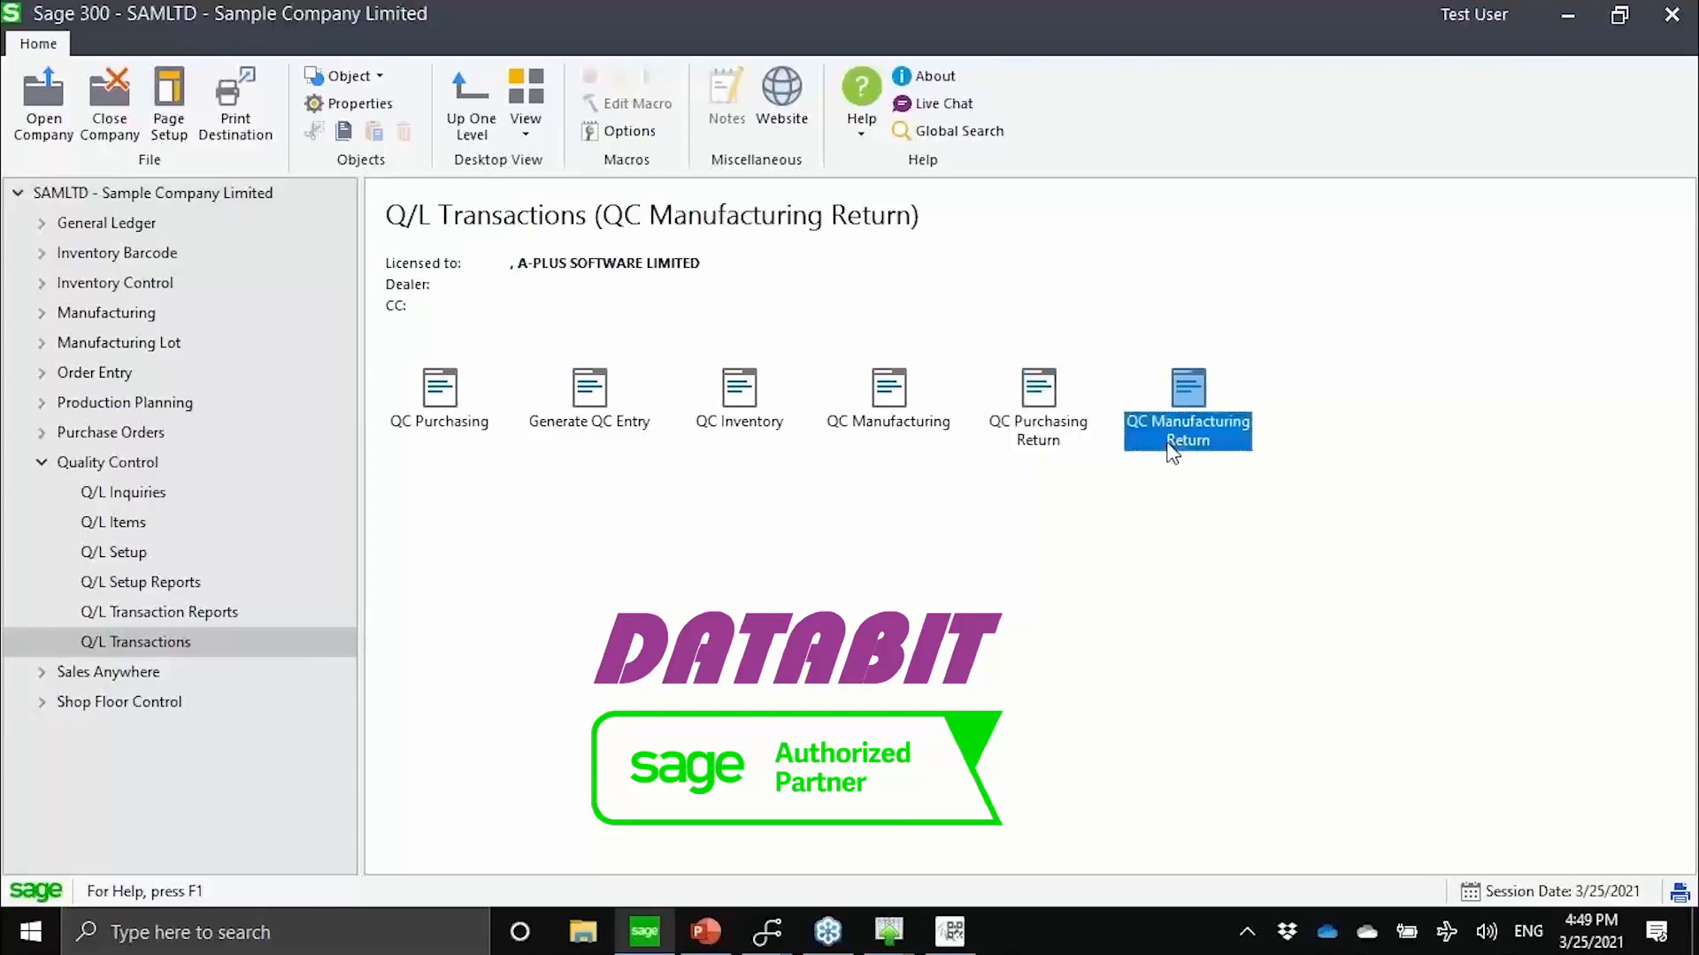